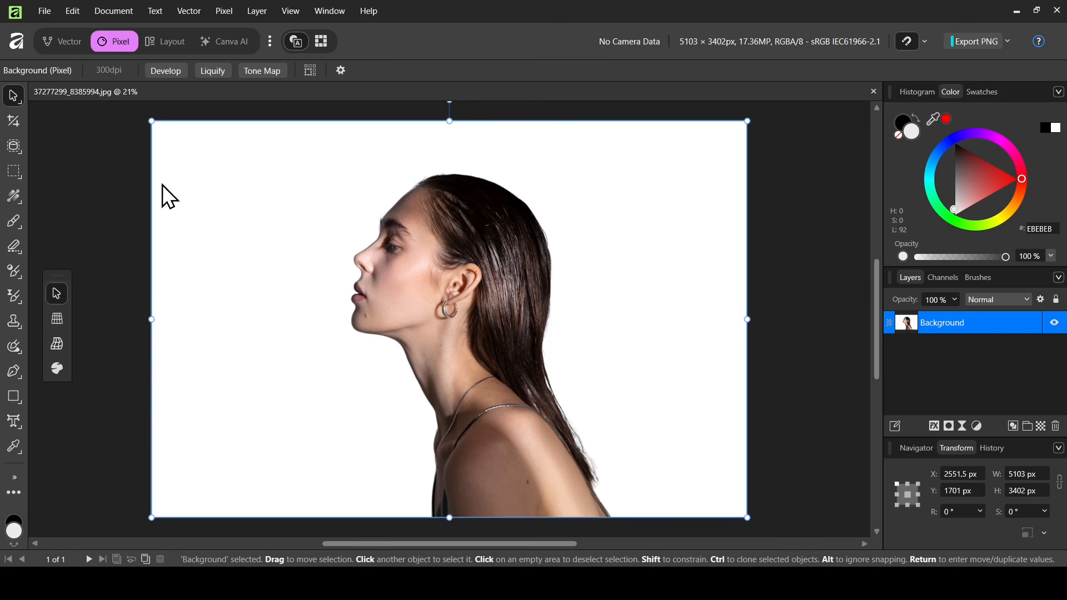
Flood-select the white backdrop around the woman at 10% tolerance, delete it, and clear the selection.
left_click(15, 144)
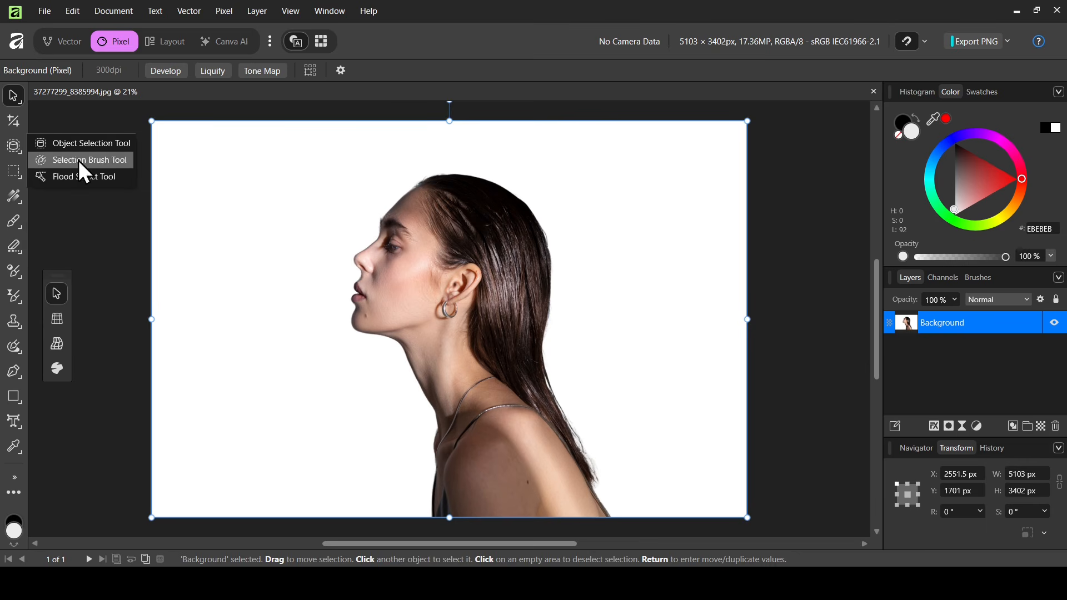
left_click(99, 178)
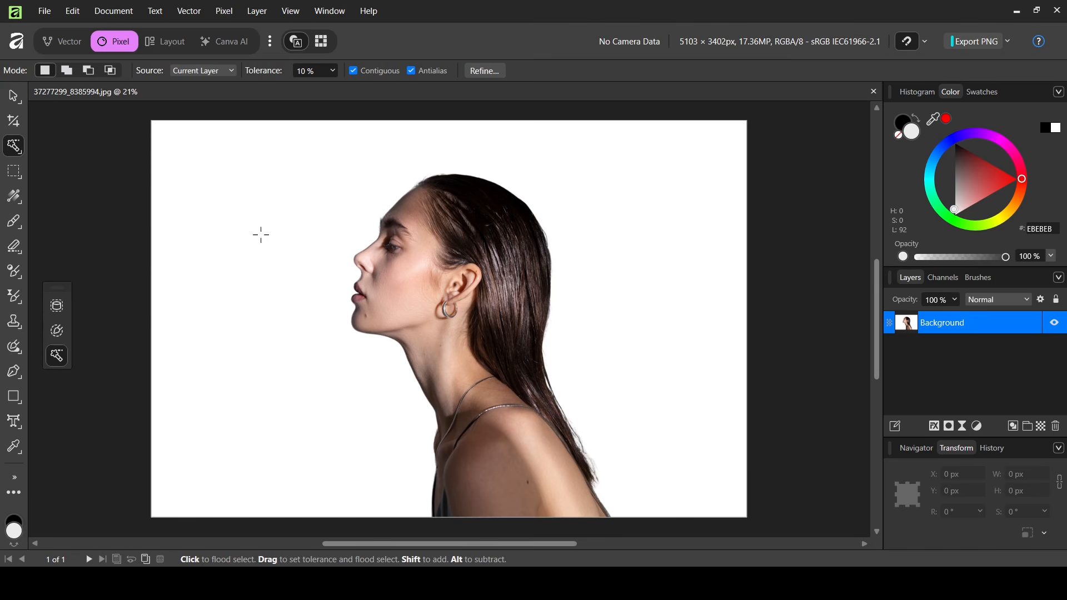
left_click(304, 243)
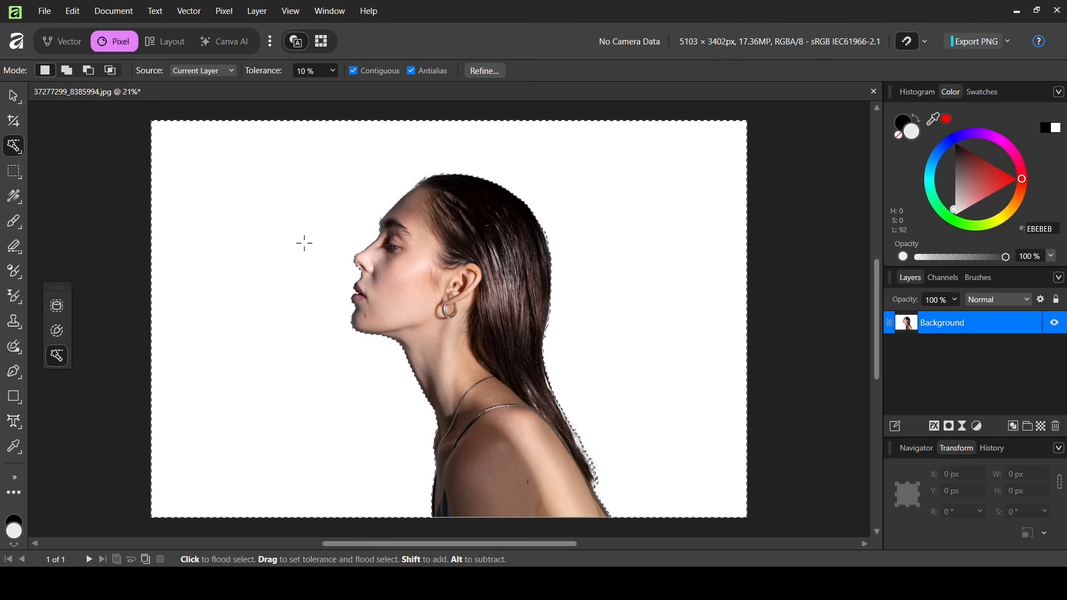
key("Delete")
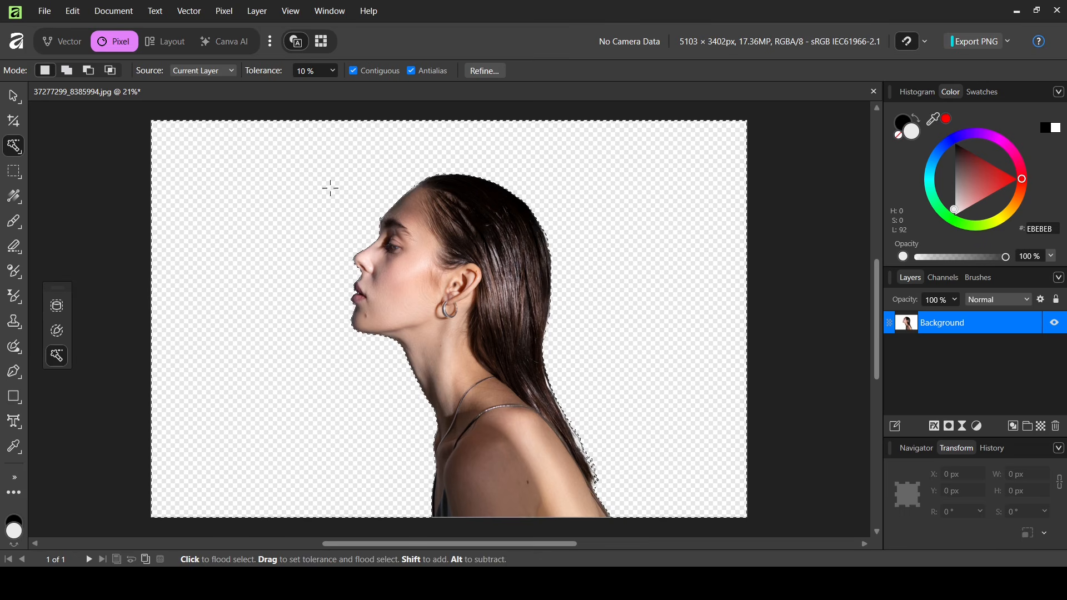
left_click(233, 8)
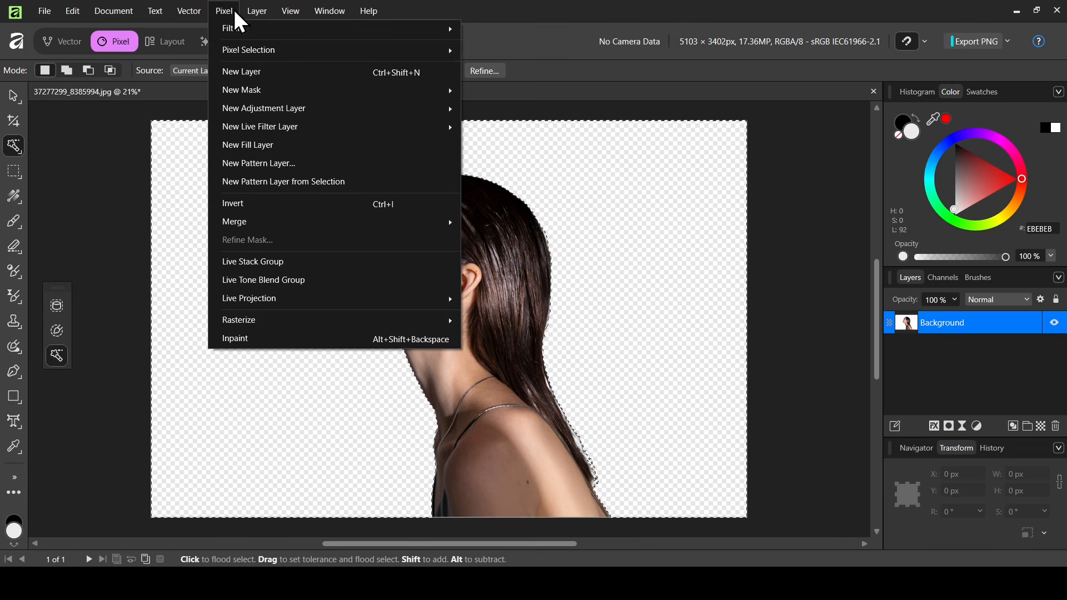
mouse_move(244, 50)
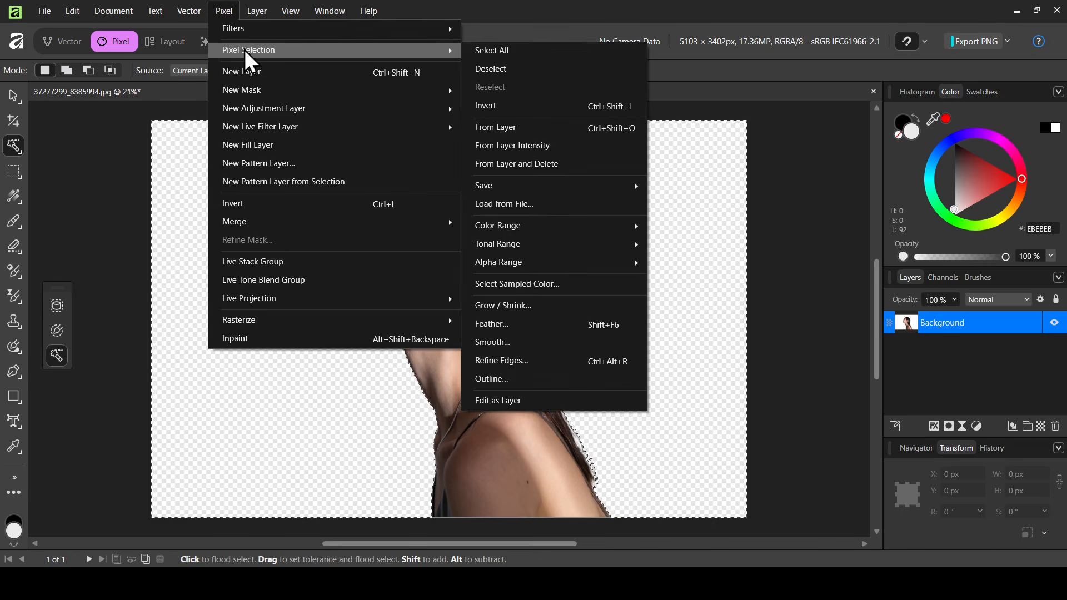
left_click(496, 69)
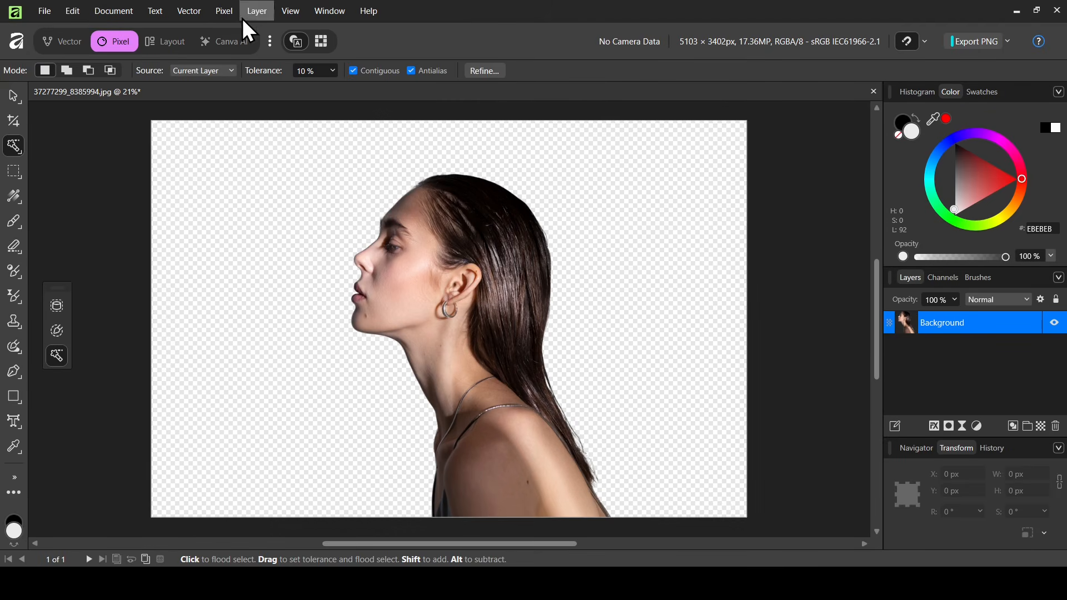
Add a new fill layer with a radial gradient and set its centre stop to white (FFFFFF).
left_click(220, 9)
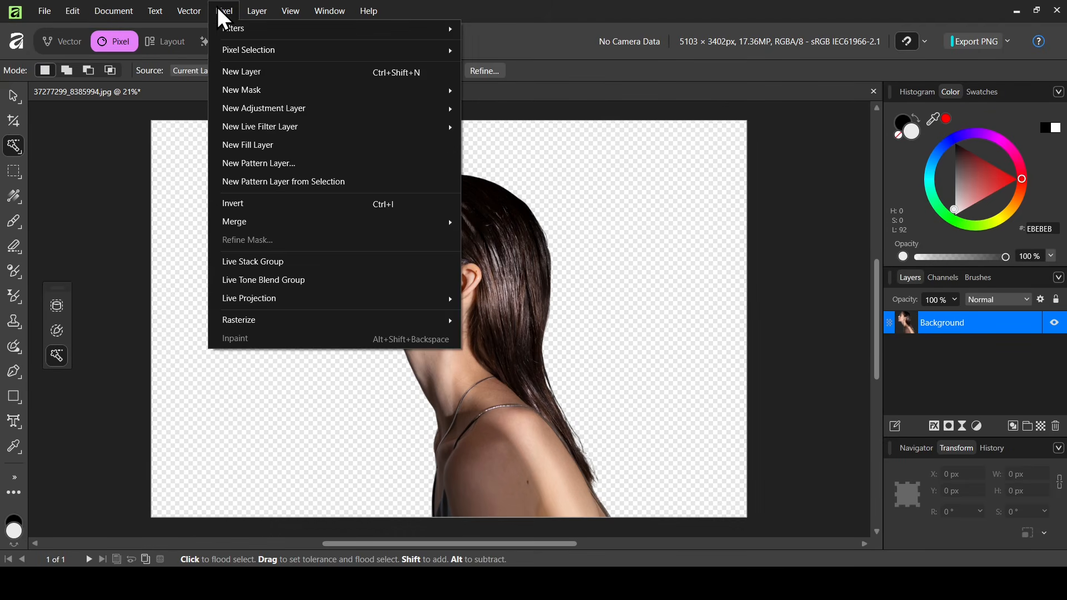
left_click(261, 146)
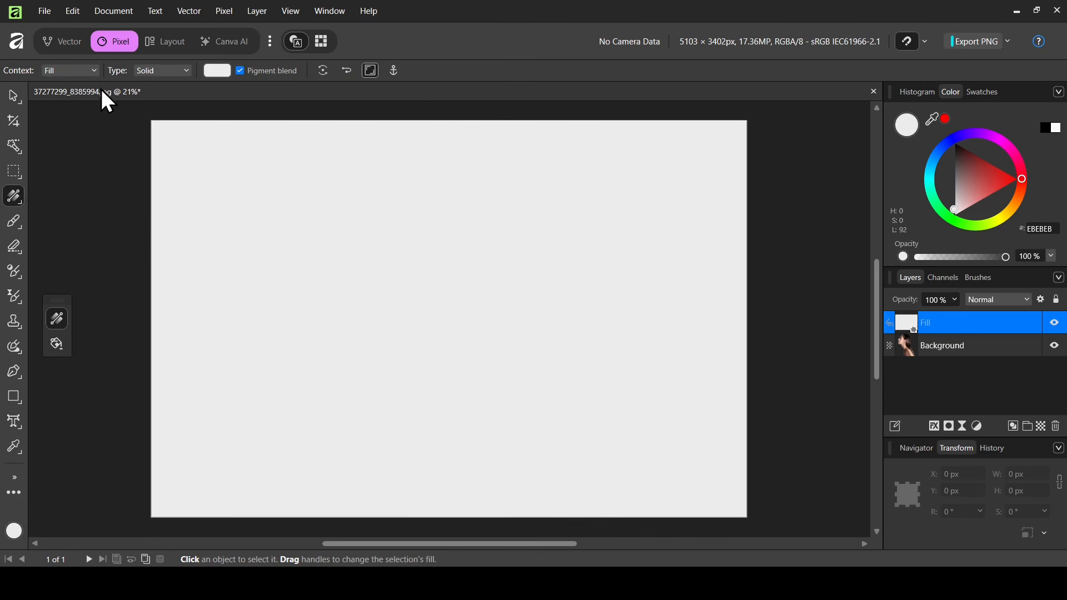
left_click(177, 69)
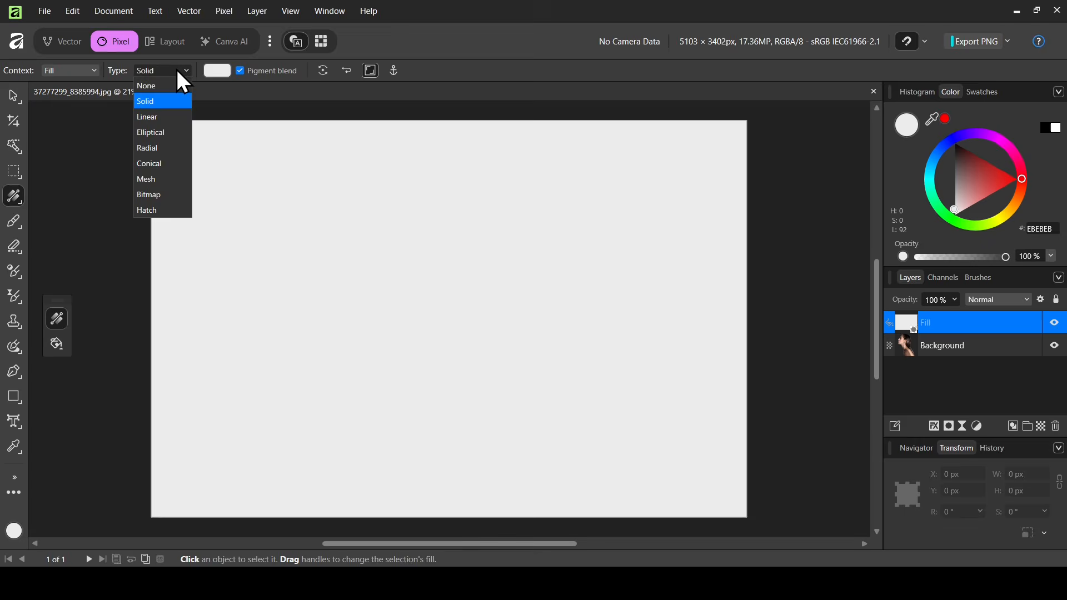
left_click(172, 151)
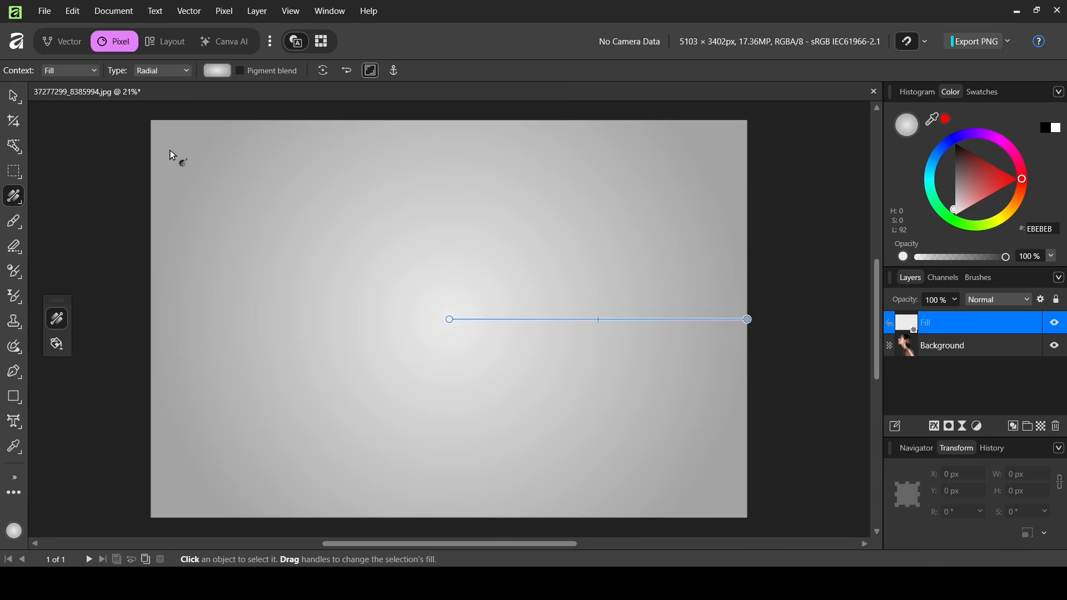
left_click(451, 319)
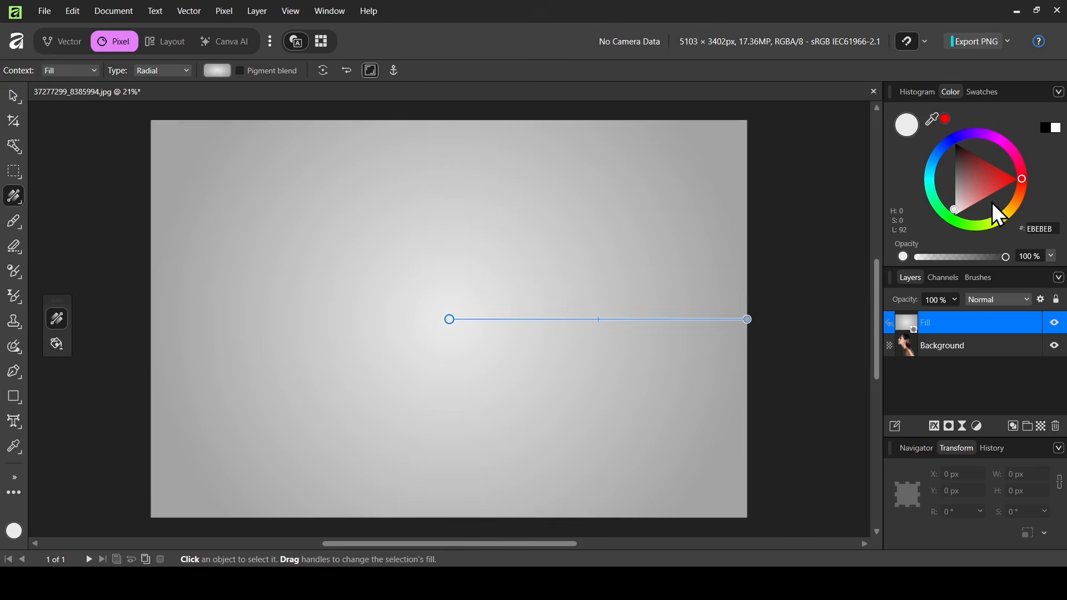
left_click_drag(978, 195, 933, 235)
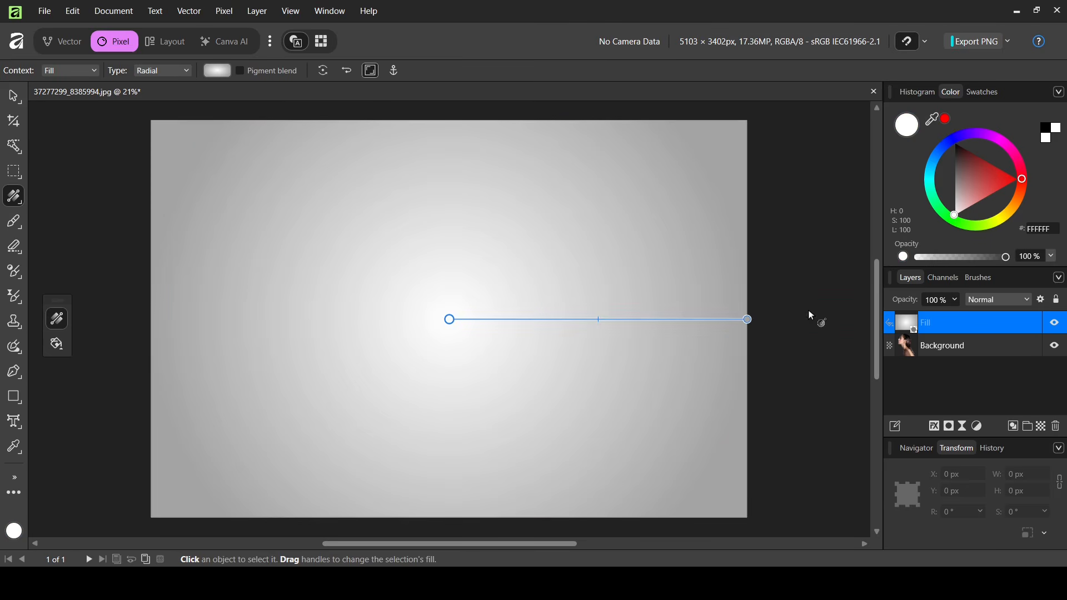
Extend the gradient's outer stop slightly past the canvas's right edge and move the Fill layer beneath the portrait layer.
left_click(748, 320)
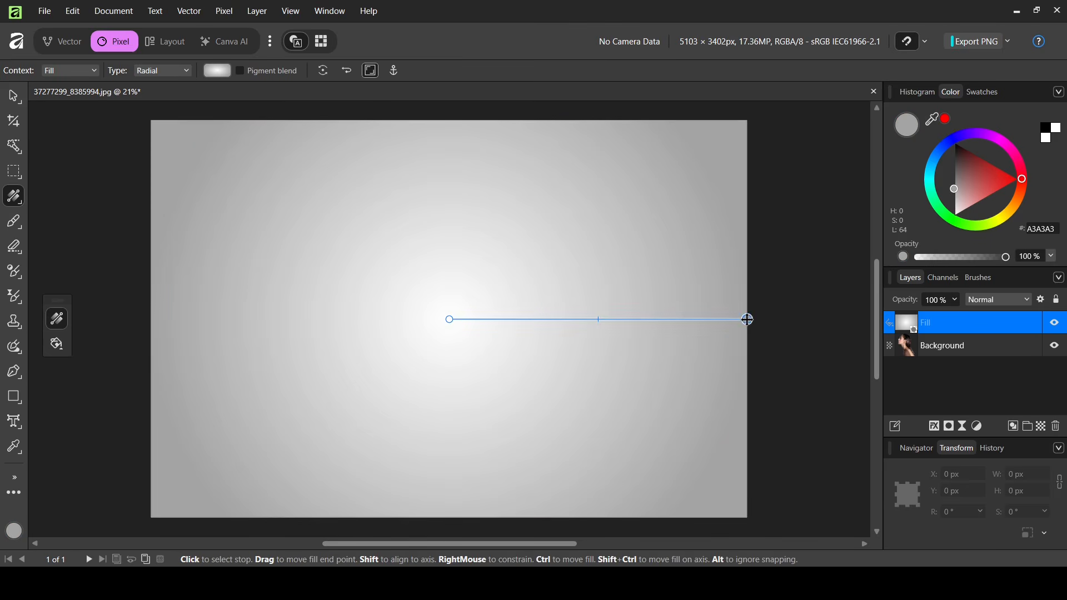
left_click_drag(748, 319, 784, 319)
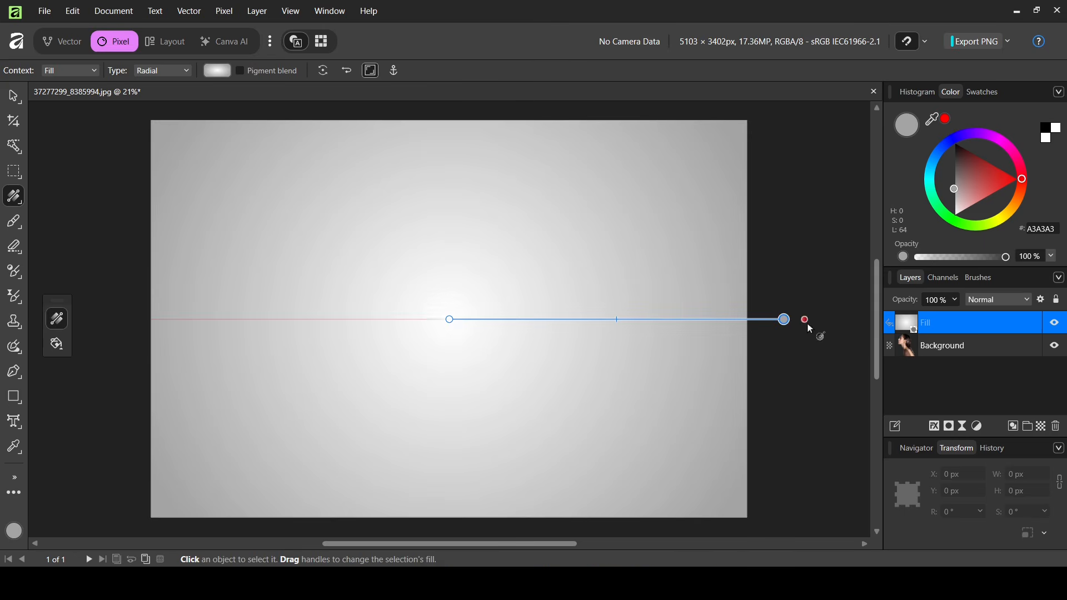
left_click_drag(911, 322, 922, 378)
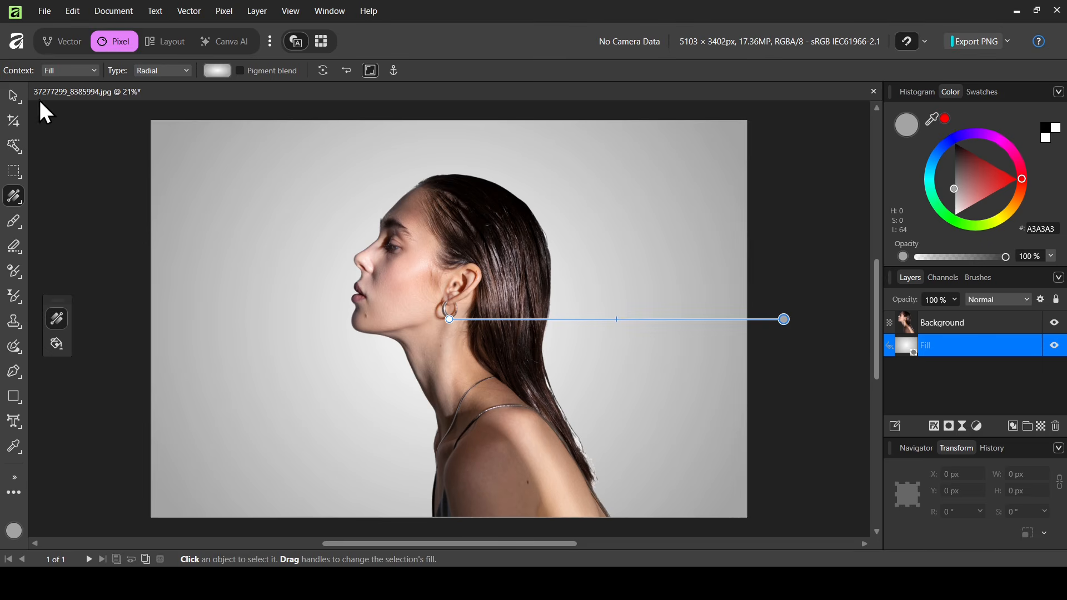
Enlarge the woman's portrait layer to about 3778 × 4987 px and reposition it so the head fills the canvas.
left_click_drag(20, 95, 72, 97)
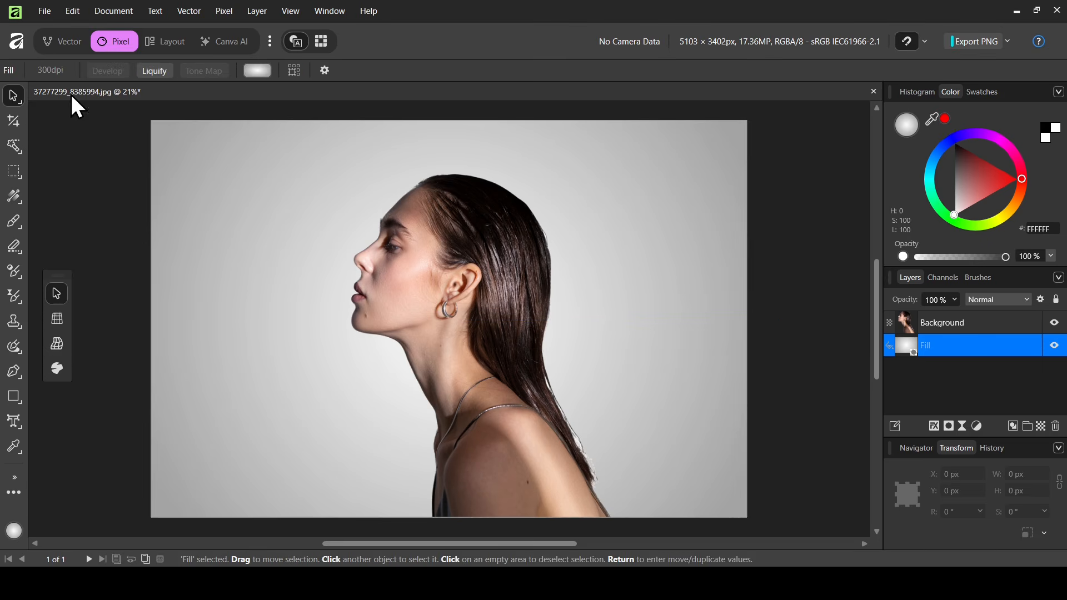
left_click(918, 330)
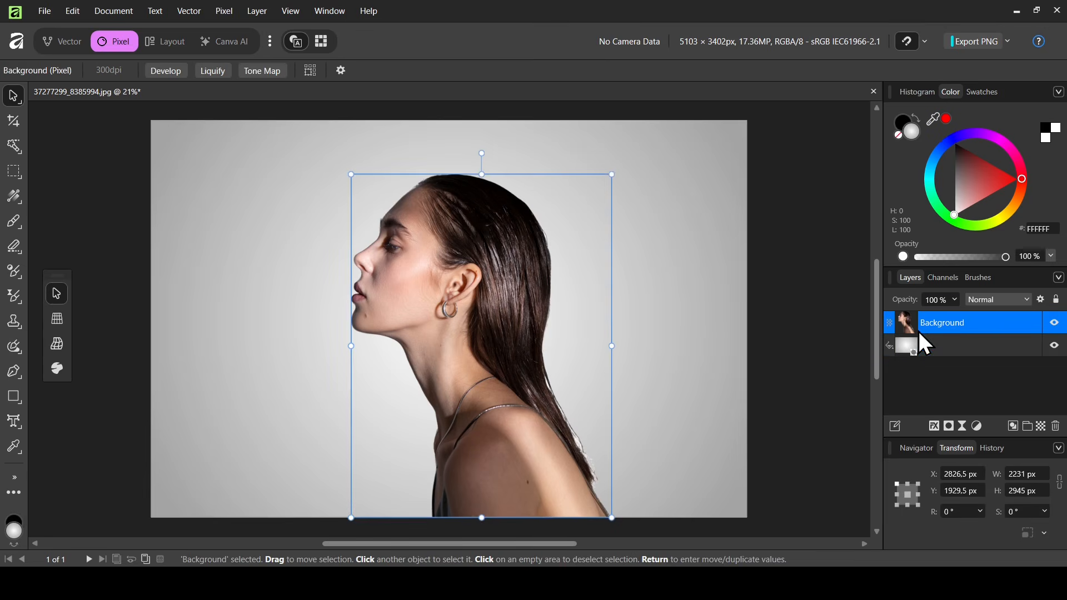
left_click_drag(612, 345, 743, 343)
left_click_drag(606, 322, 560, 389)
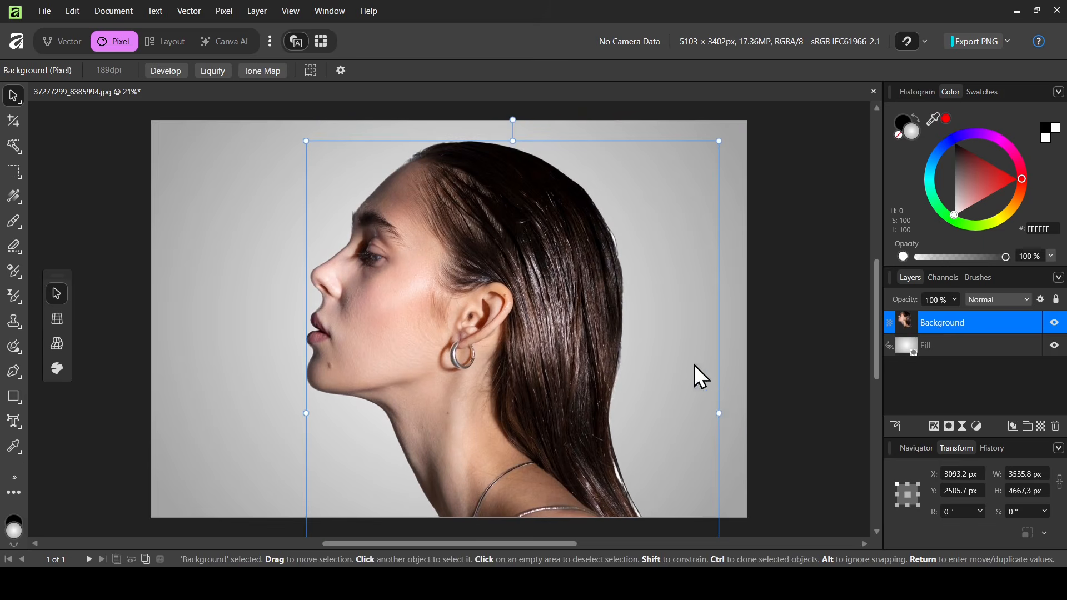
left_click_drag(719, 413, 748, 414)
left_click_drag(593, 384, 578, 400)
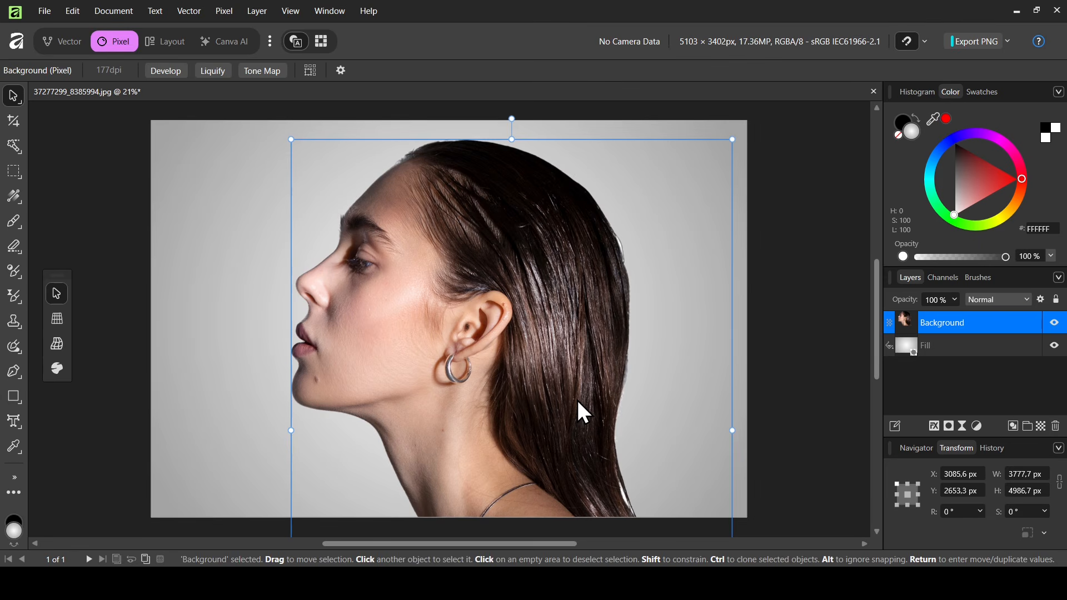
Bring marekr-buildings-5810399_1920.jpg from File Explorer into the document, placing it over the woman's face.
key("alt+Tab")
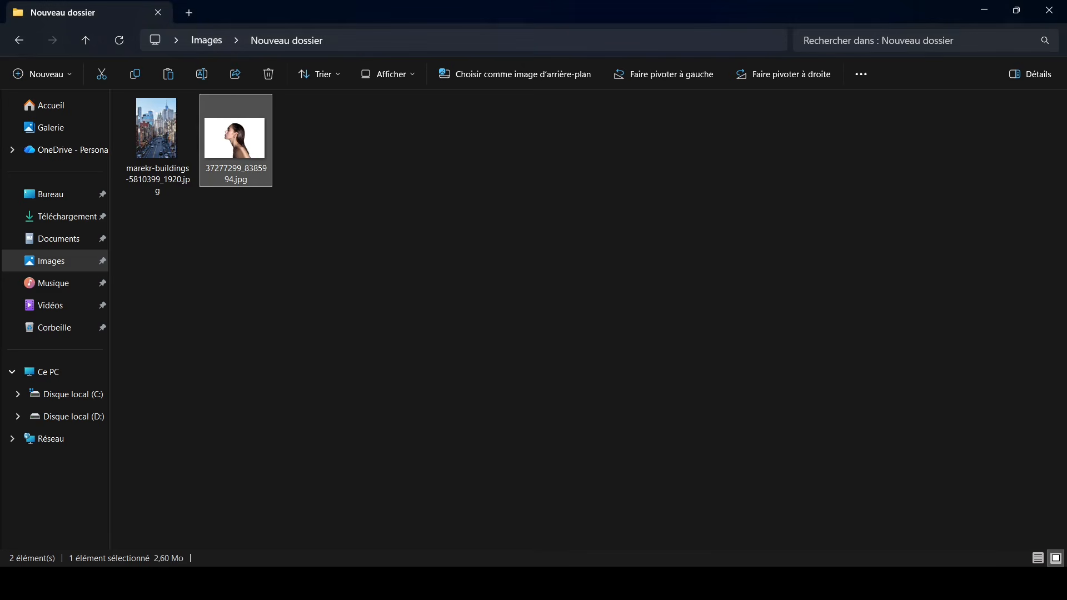
left_click(198, 159)
left_click(167, 139)
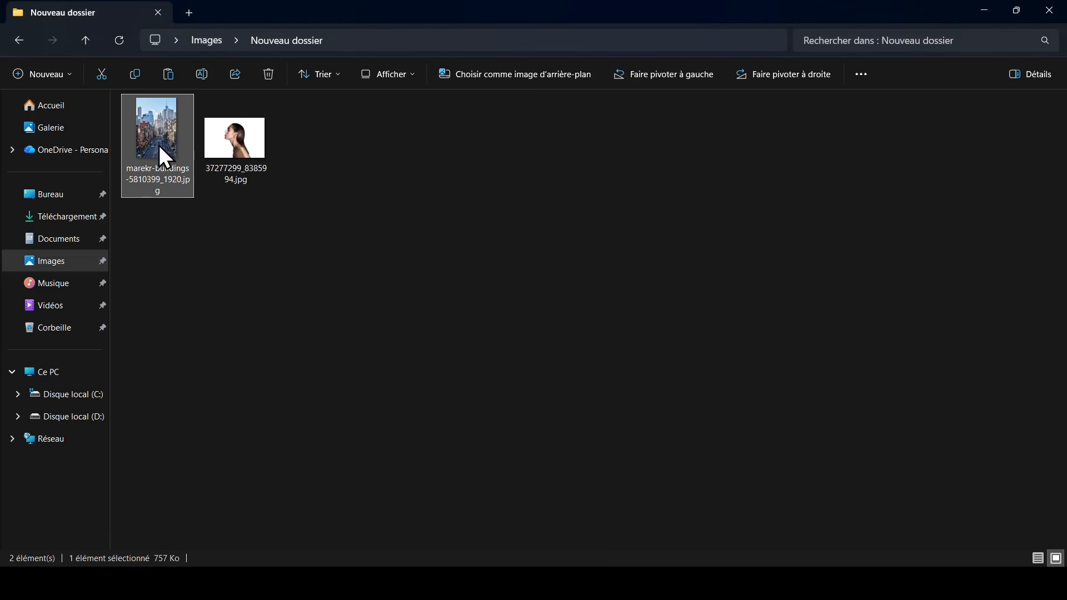
left_click_drag(159, 145, 458, 290)
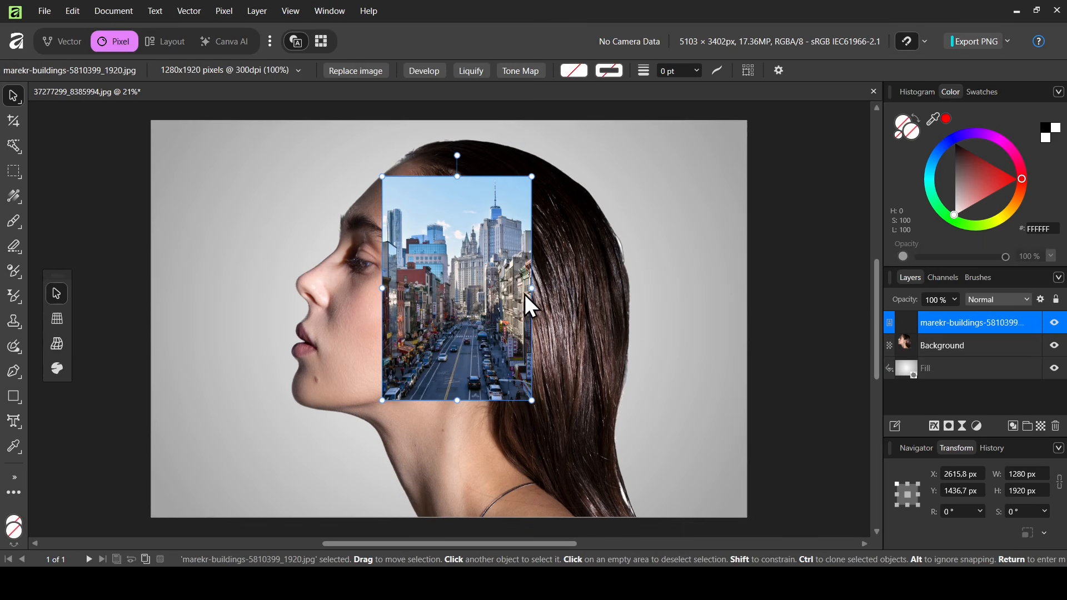
Enlarge the city photo to about 3171 × 4756 px over the woman's head, with its layer opacity at 70%.
left_click_drag(525, 295, 668, 309)
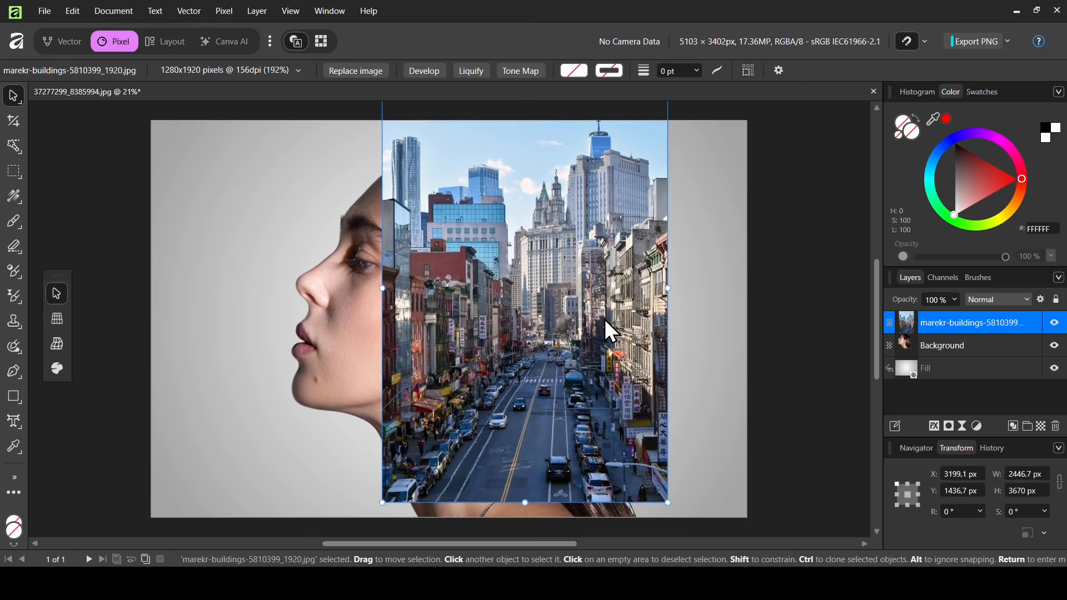
left_click_drag(605, 320, 587, 336)
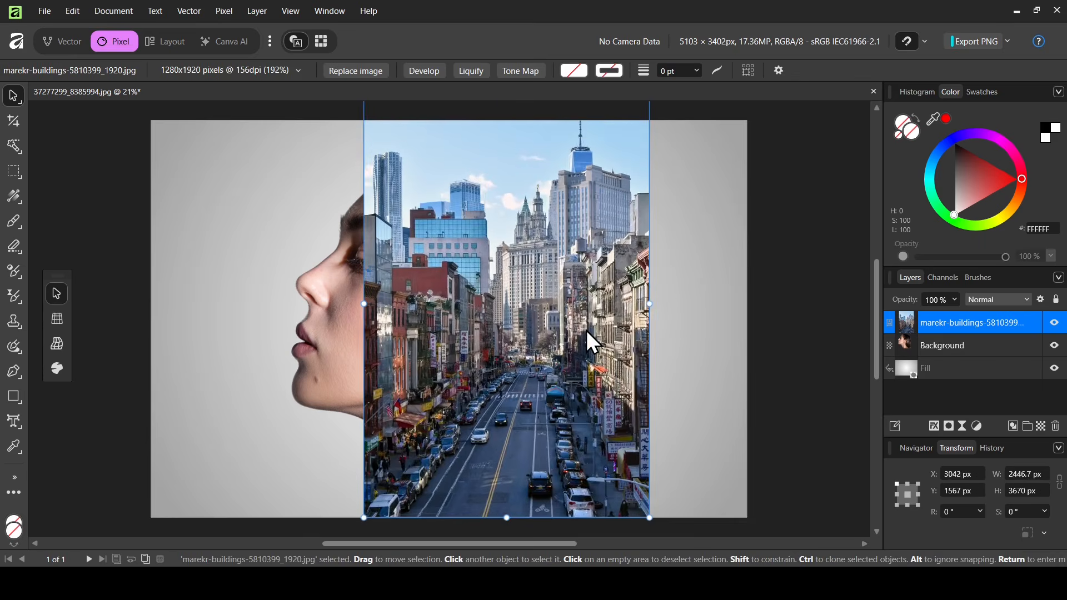
left_click(955, 303)
left_click_drag(948, 315, 930, 318)
left_click_drag(610, 311, 581, 376)
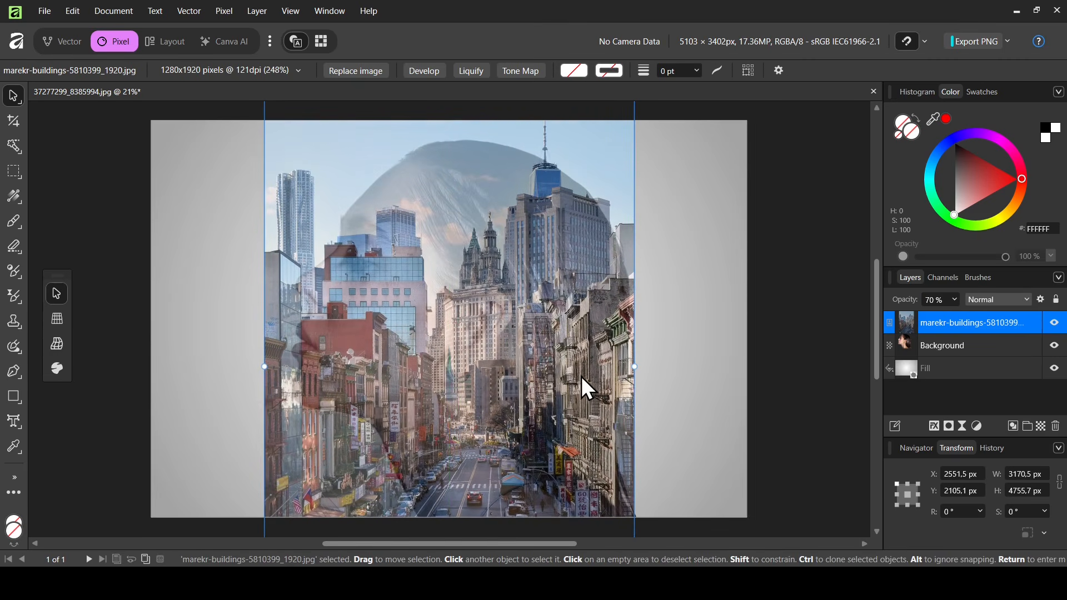
Shift the semi-transparent city photo slightly to the right to align its buildings with the woman's head.
left_click(921, 449)
left_click_drag(922, 447, 919, 447)
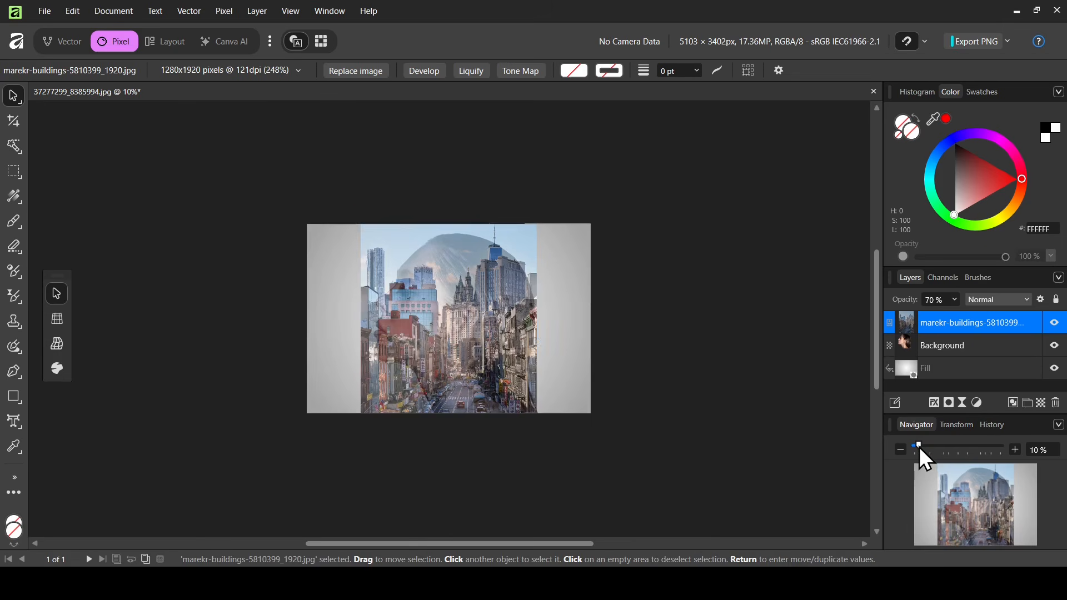
left_click(1040, 451)
type("15")
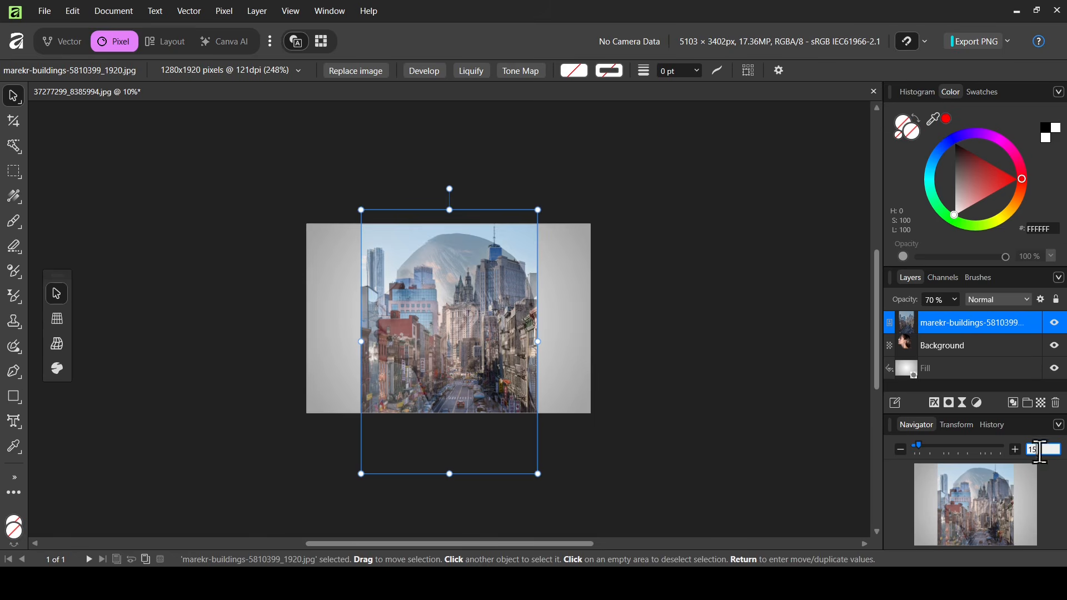
key("Return")
left_click(1041, 452)
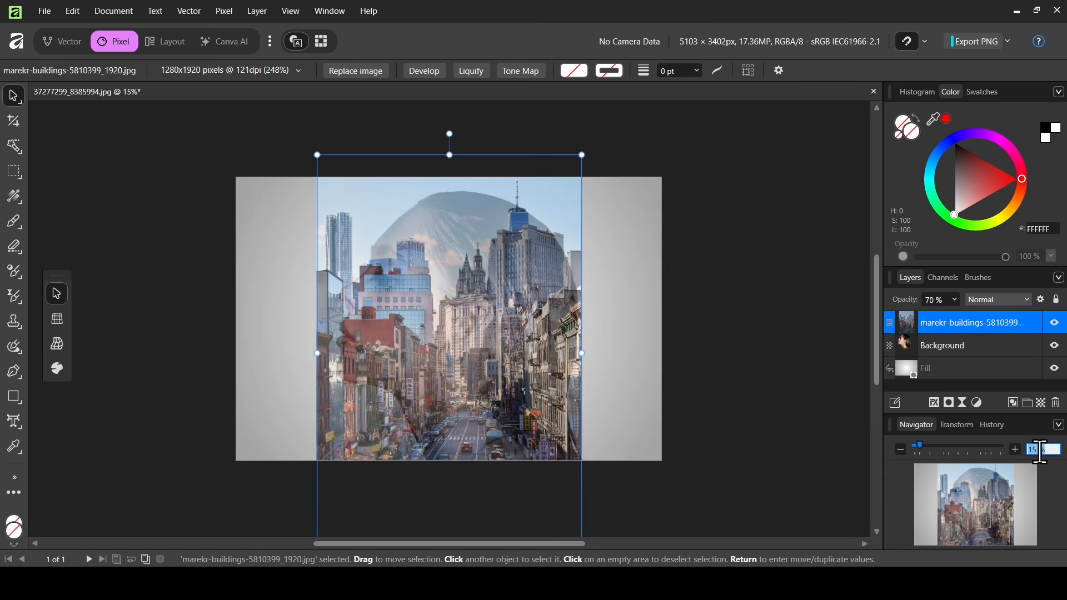
type("19")
key("Return")
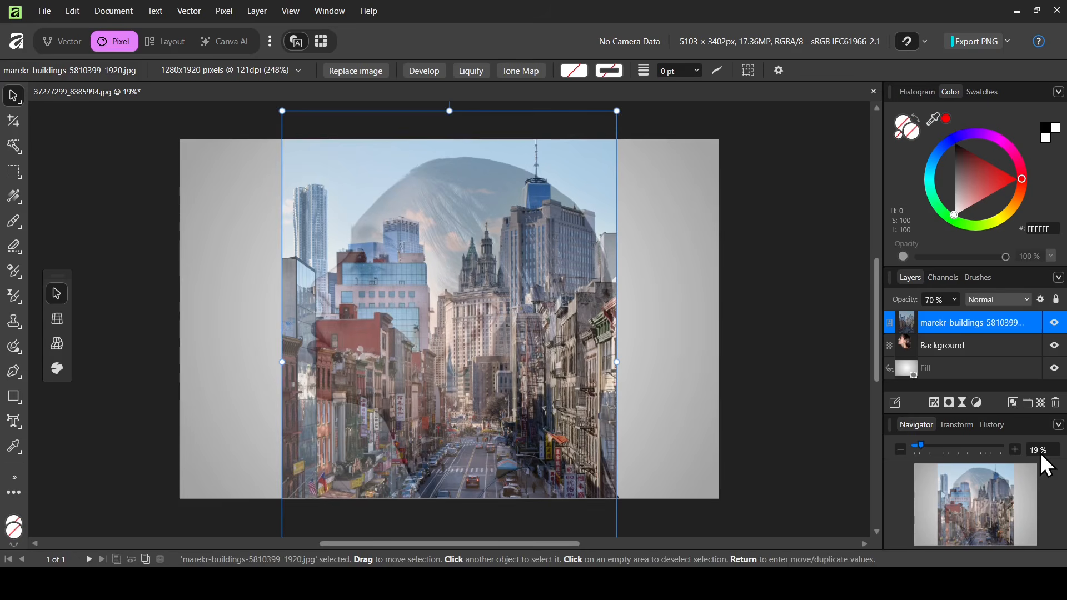
left_click_drag(563, 339, 570, 338)
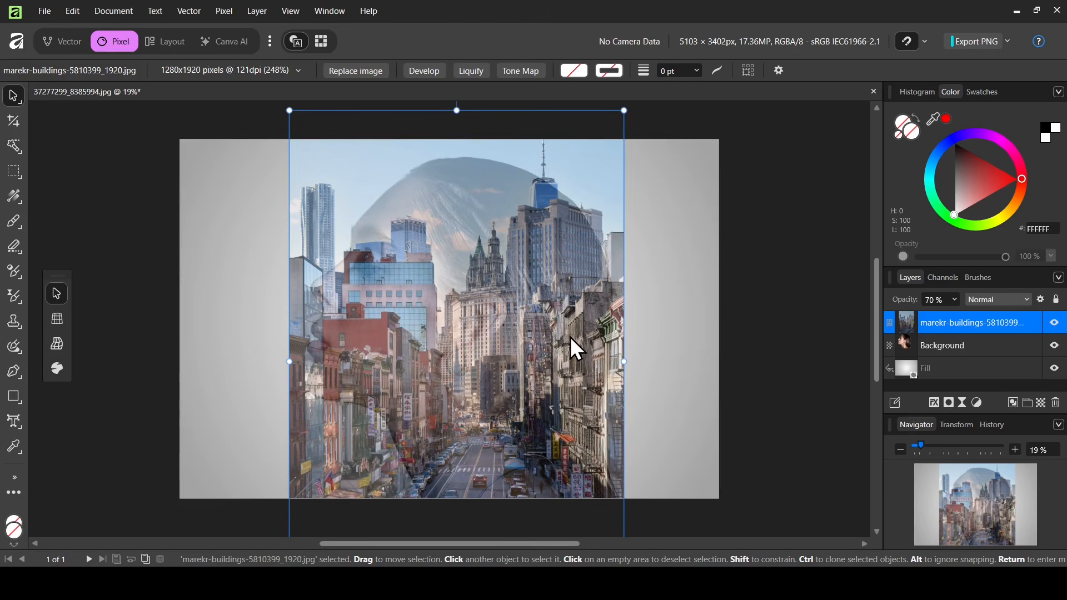
Set the city photo layer's opacity to 100% and hide it, making the portrait layer active.
left_click(1055, 323)
left_click(1054, 323)
left_click(955, 300)
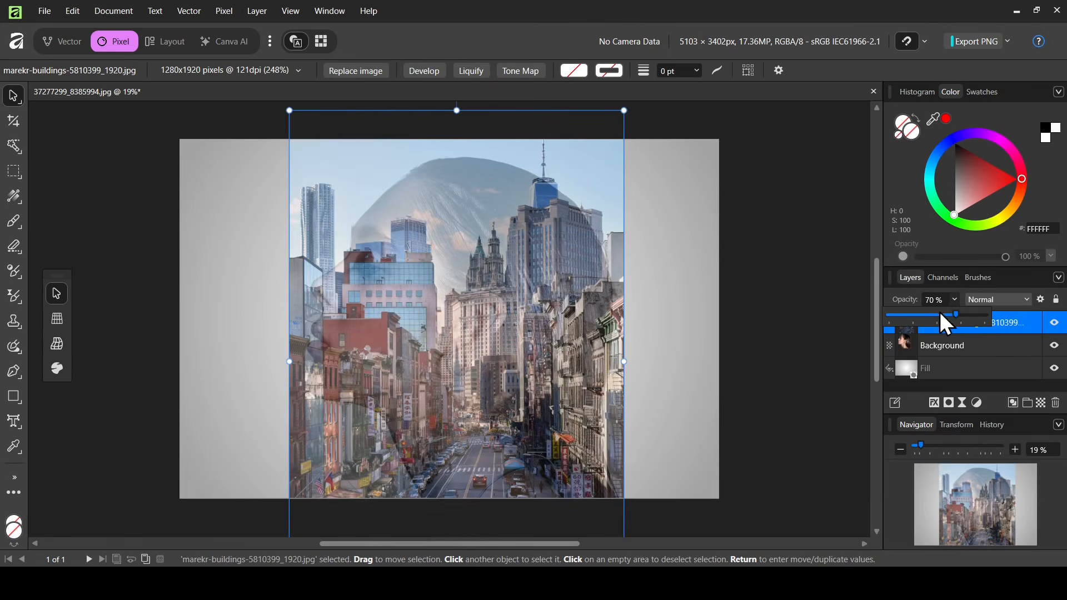
left_click_drag(940, 318, 1021, 319)
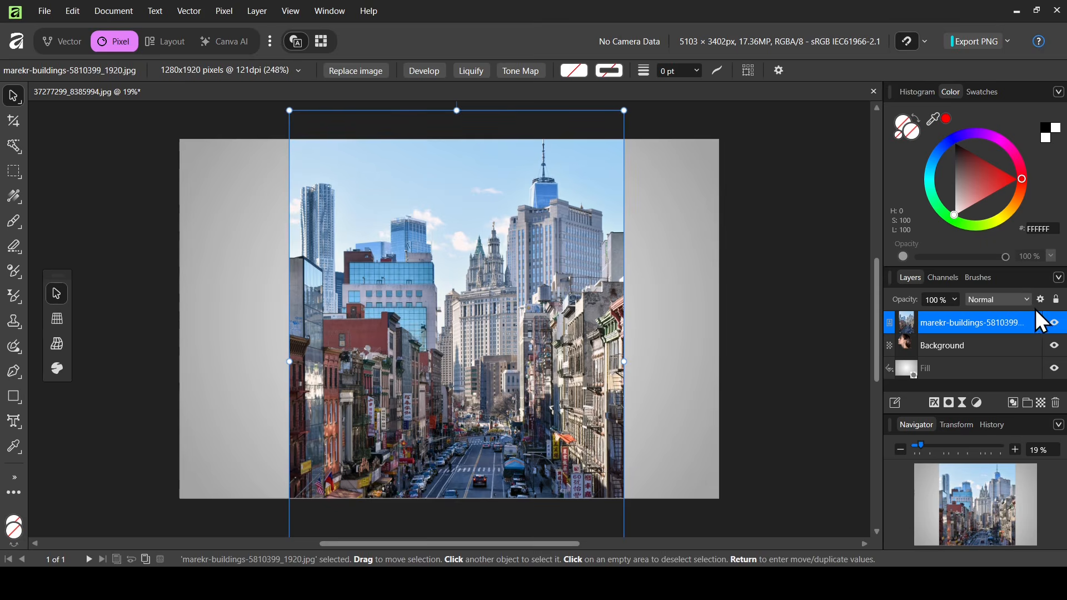
left_click(1054, 324)
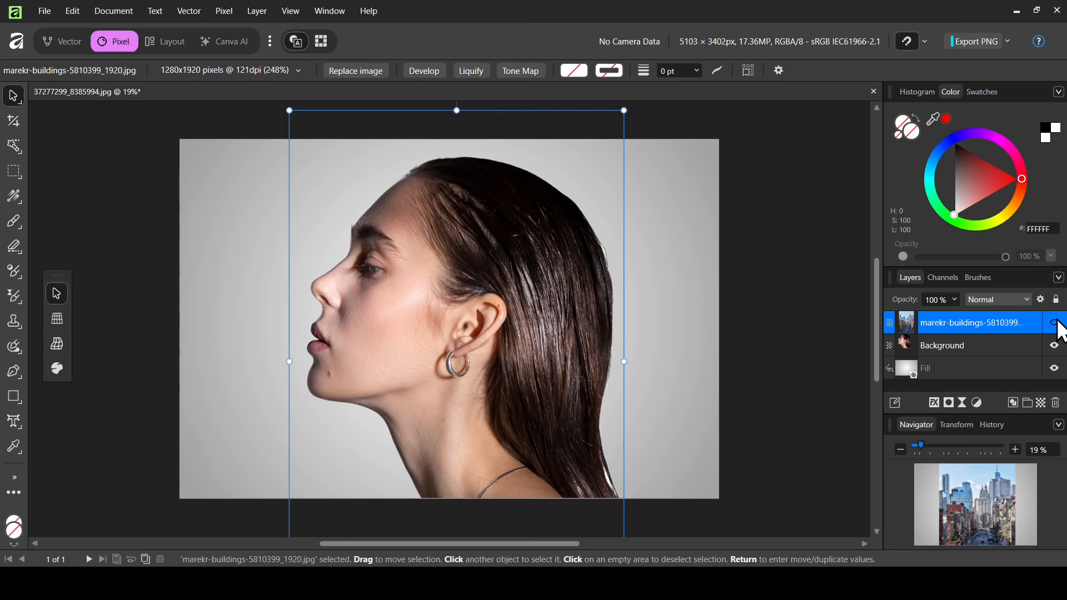
left_click(940, 349)
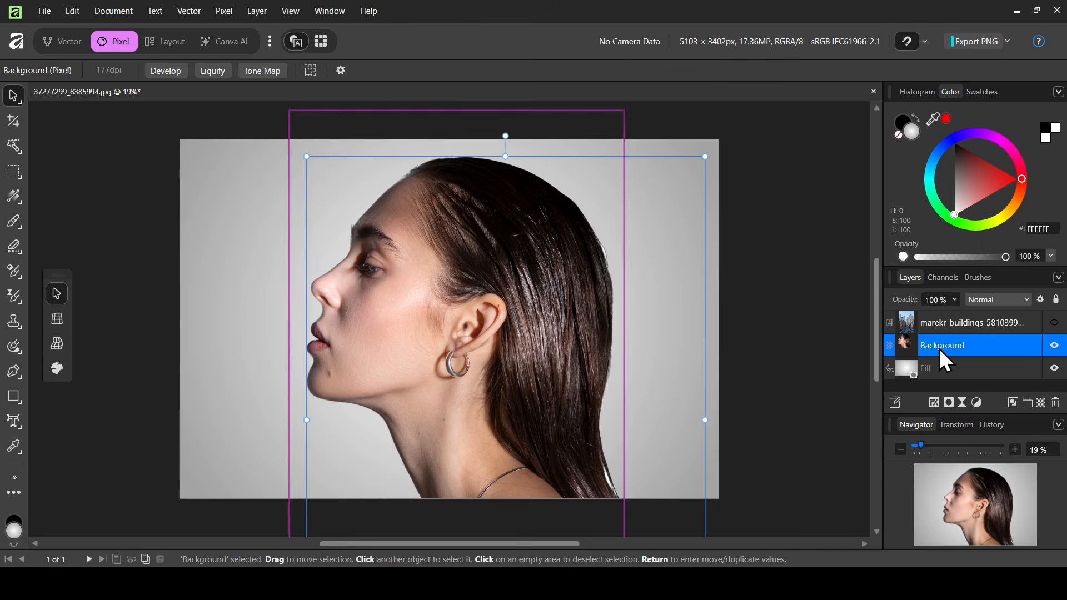
Load a selection from the portrait layer's outline, show the city photo layer and mask it to the woman's silhouette.
left_click(911, 345, "ctrl")
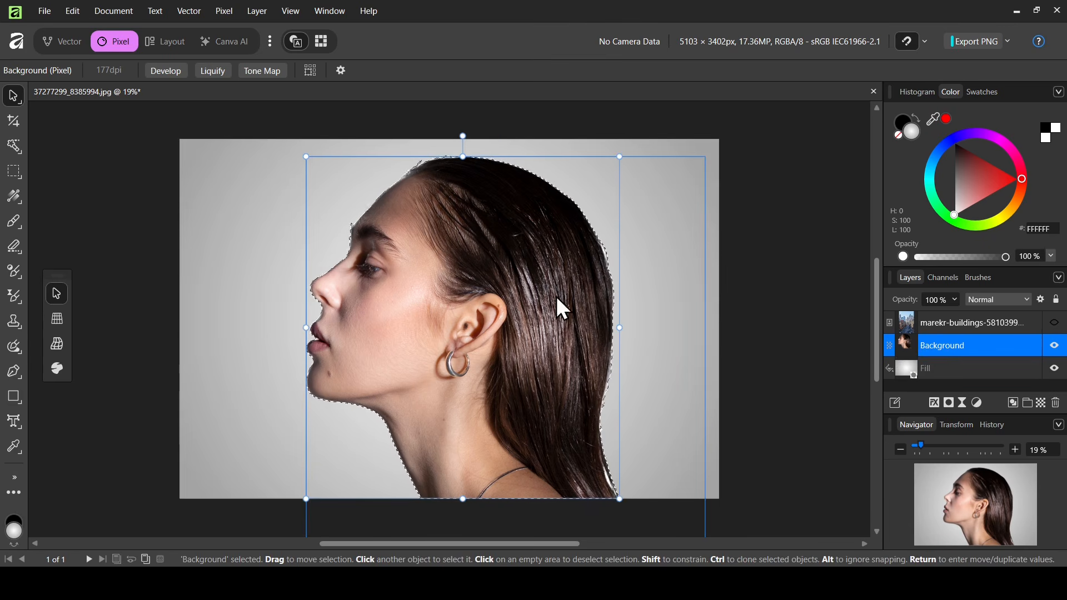
left_click(1055, 323)
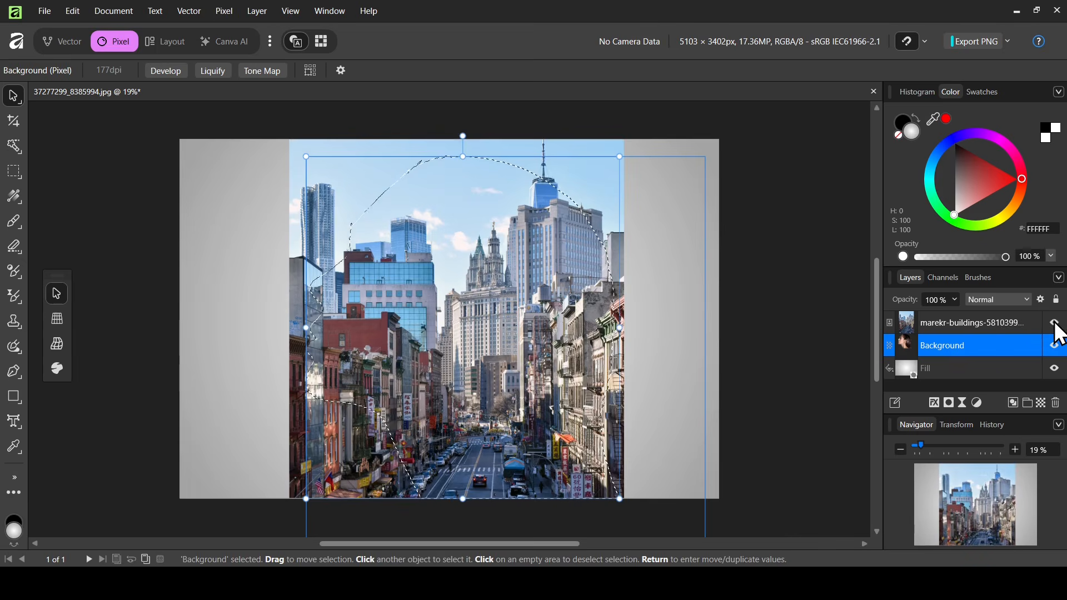
left_click(999, 325)
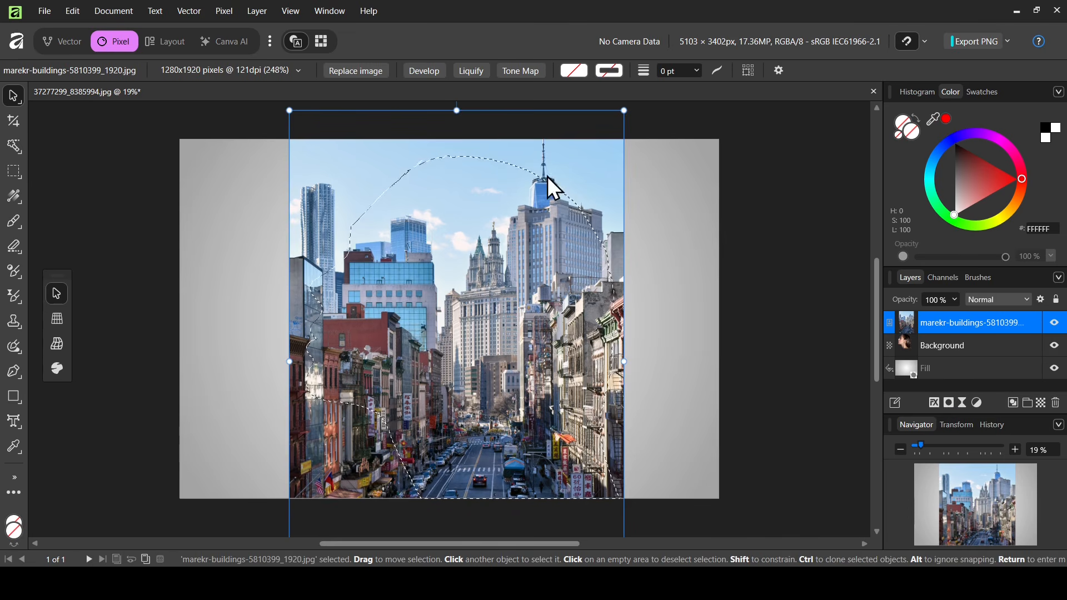
left_click(951, 403)
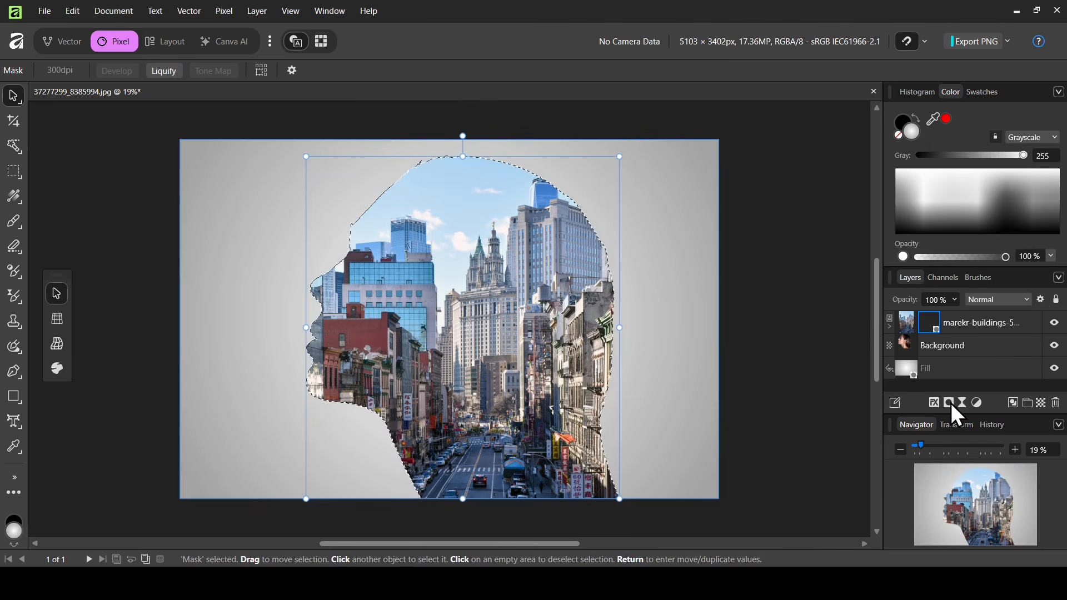
left_click(1054, 323)
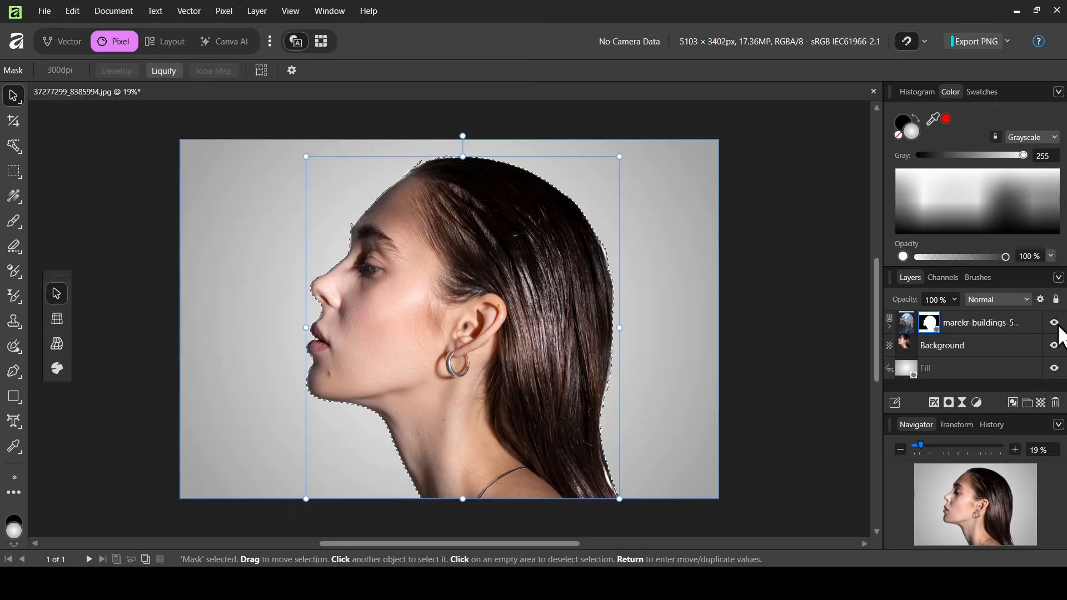
left_click(1058, 327)
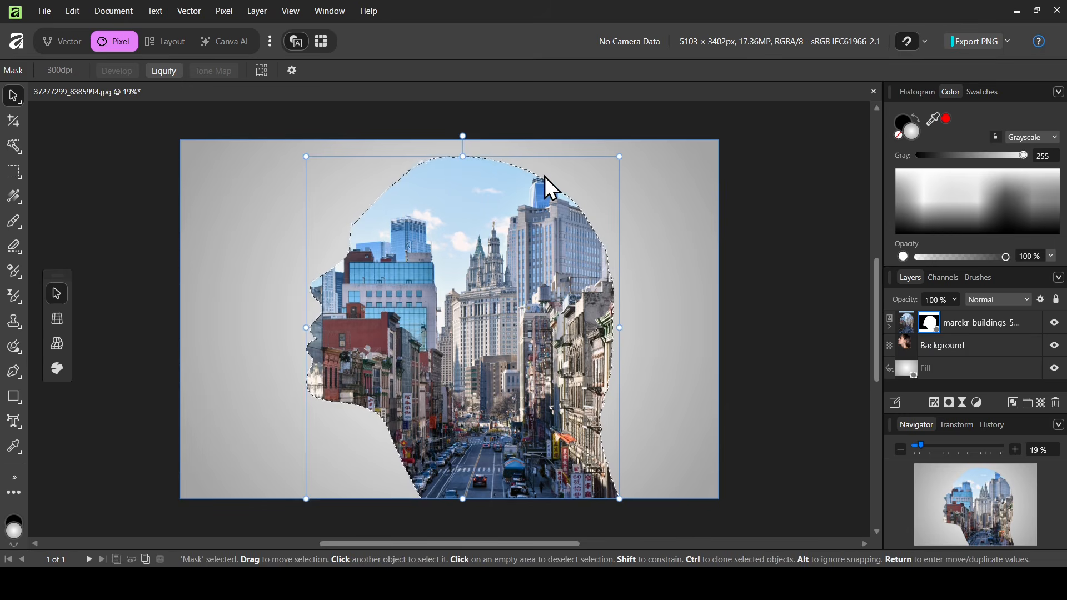
Clear the pixel selection around the woman's silhouette.
left_click(223, 12)
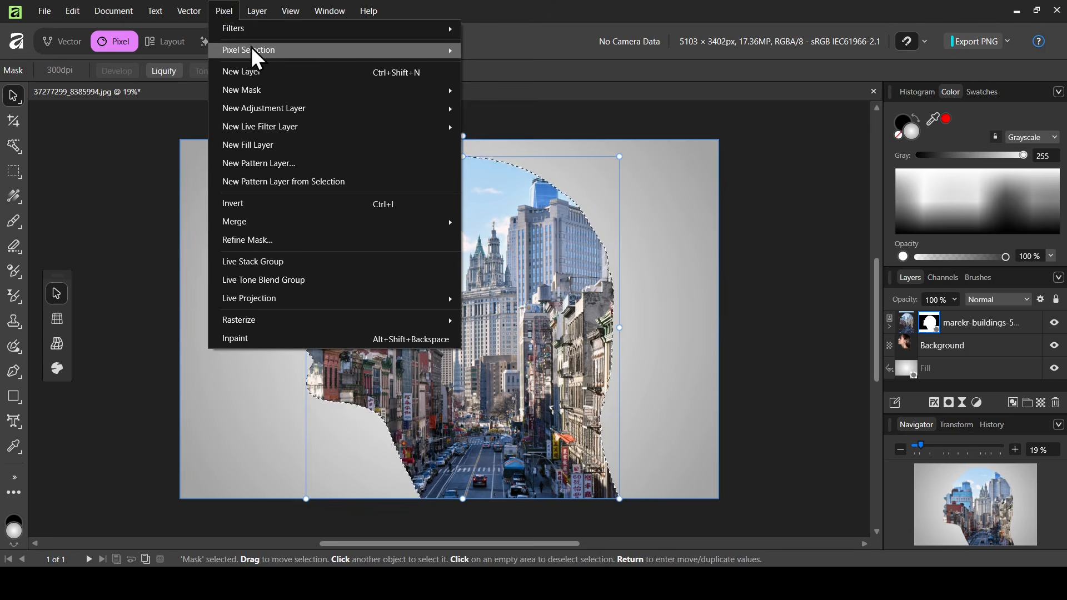
mouse_move(255, 57)
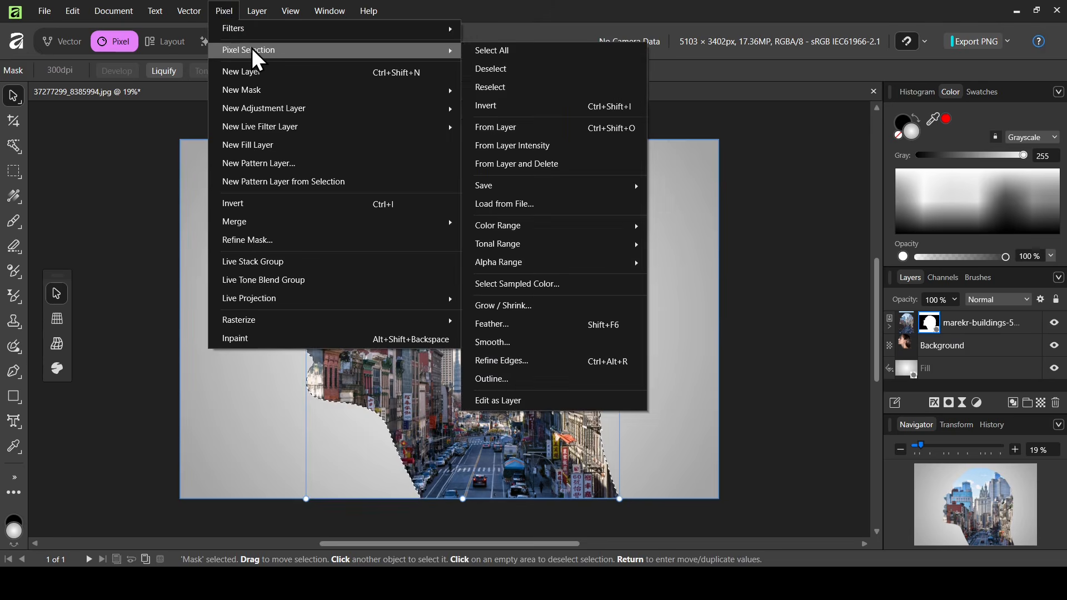
left_click(528, 68)
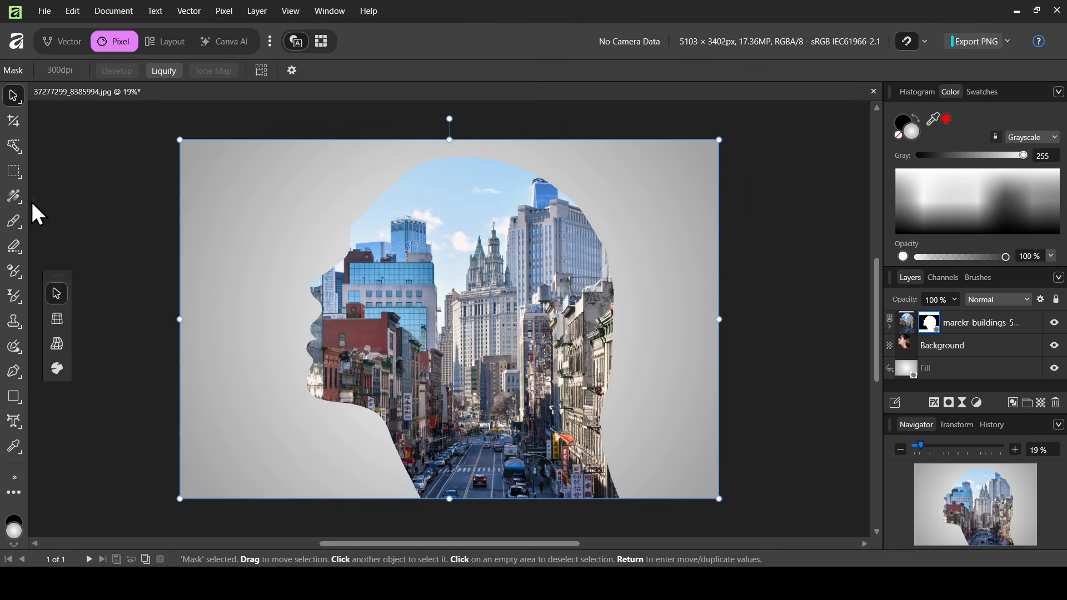
Activate the Paint Brush Tool with the 128 px Round Brush from the Basic brush category.
left_click(15, 222)
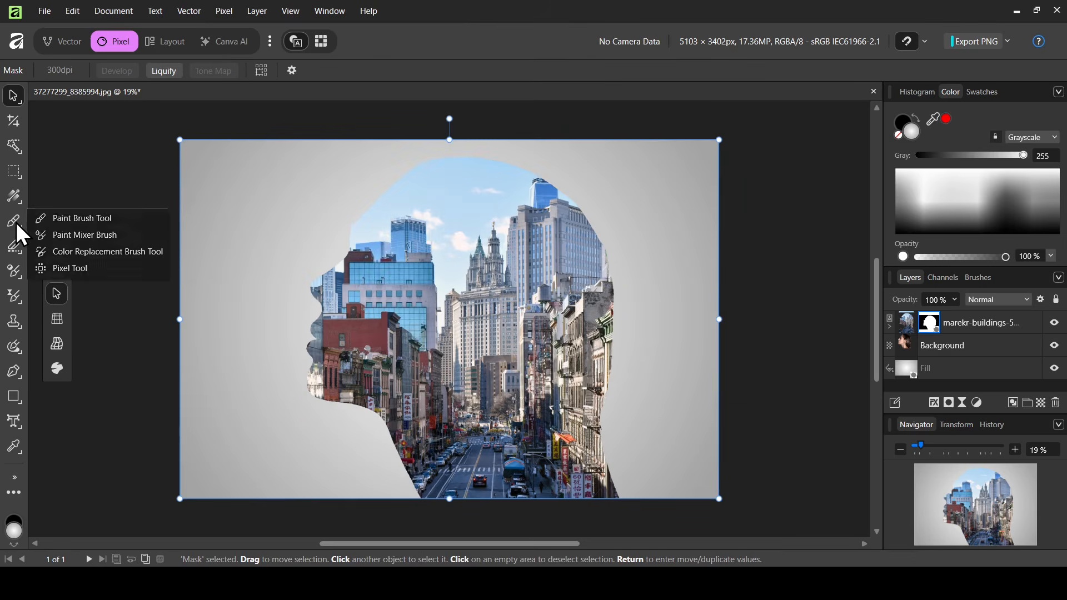
left_click(85, 220)
left_click(979, 282)
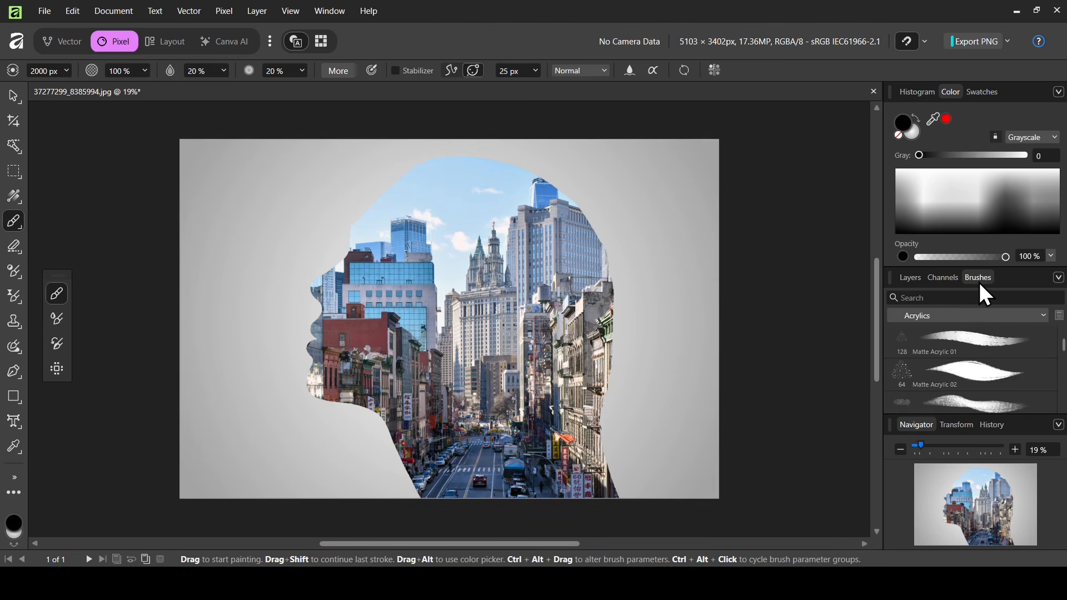
left_click(958, 315)
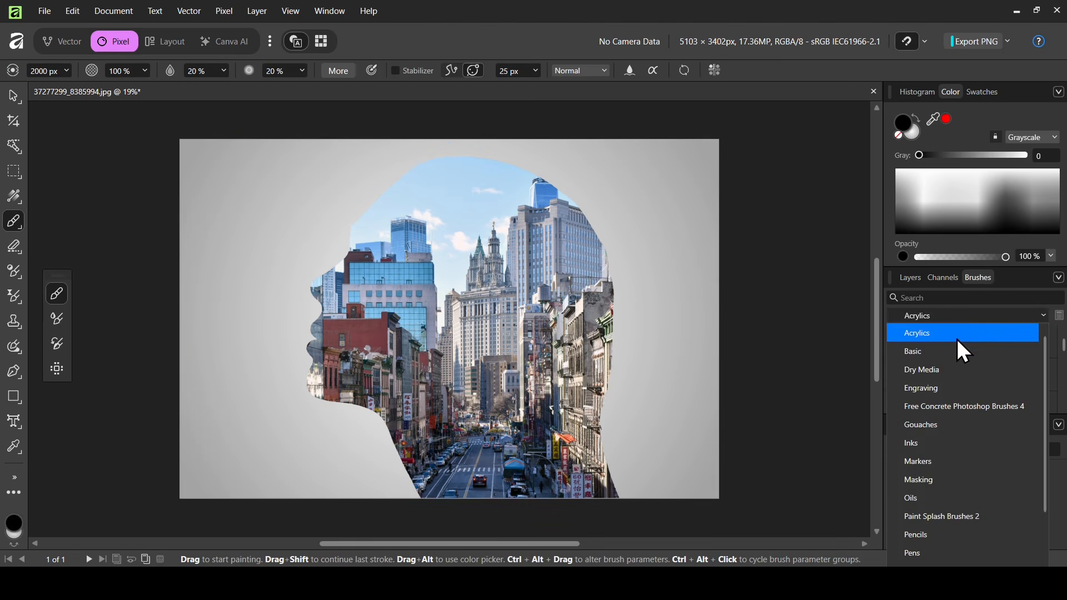
left_click(950, 352)
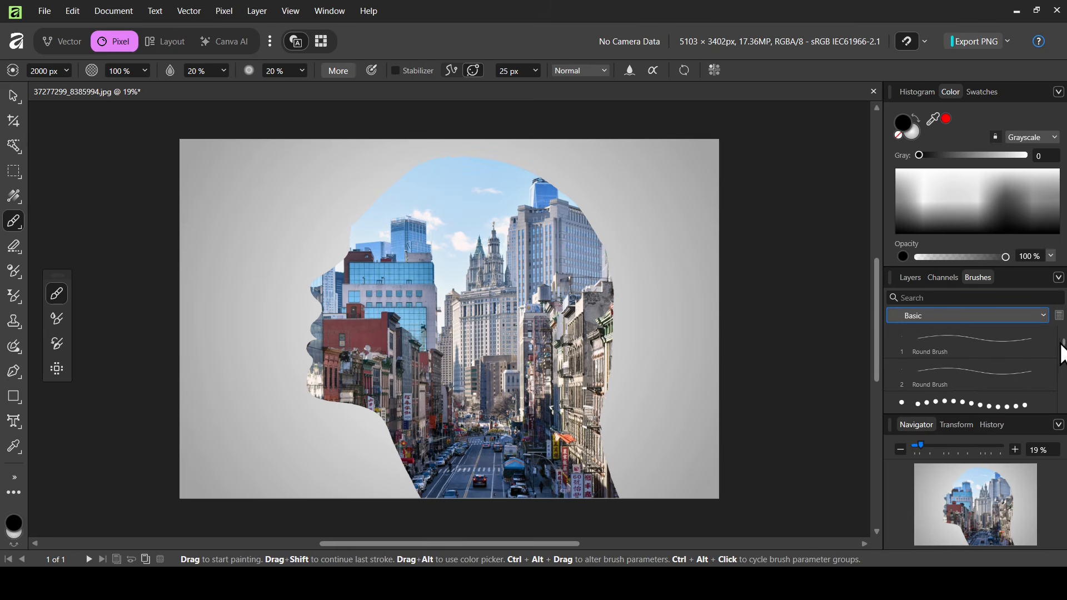
scroll(1062, 355, "down", 5)
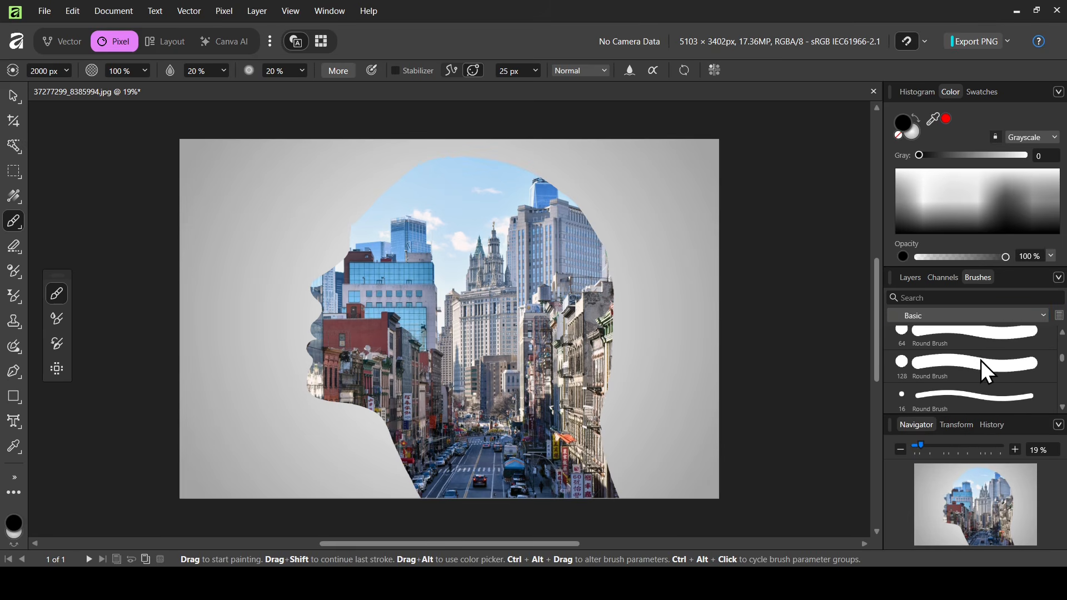
left_click(977, 359)
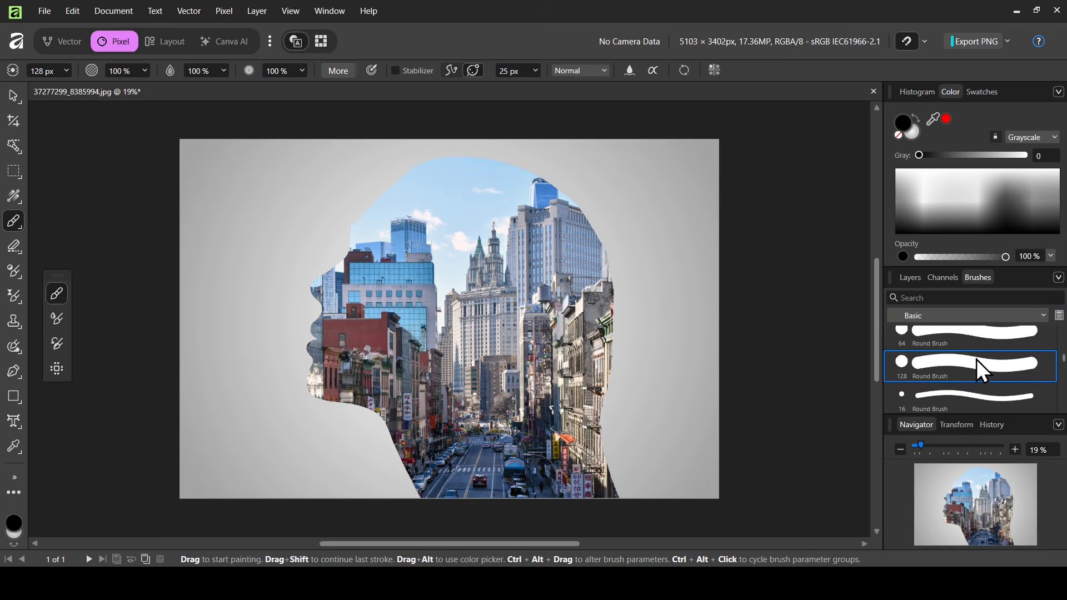
Set the brush to 2000 px width, 20% flow and 20% hardness, and make the city photo layer's mask active.
left_click(41, 69)
type("2000")
key("Return")
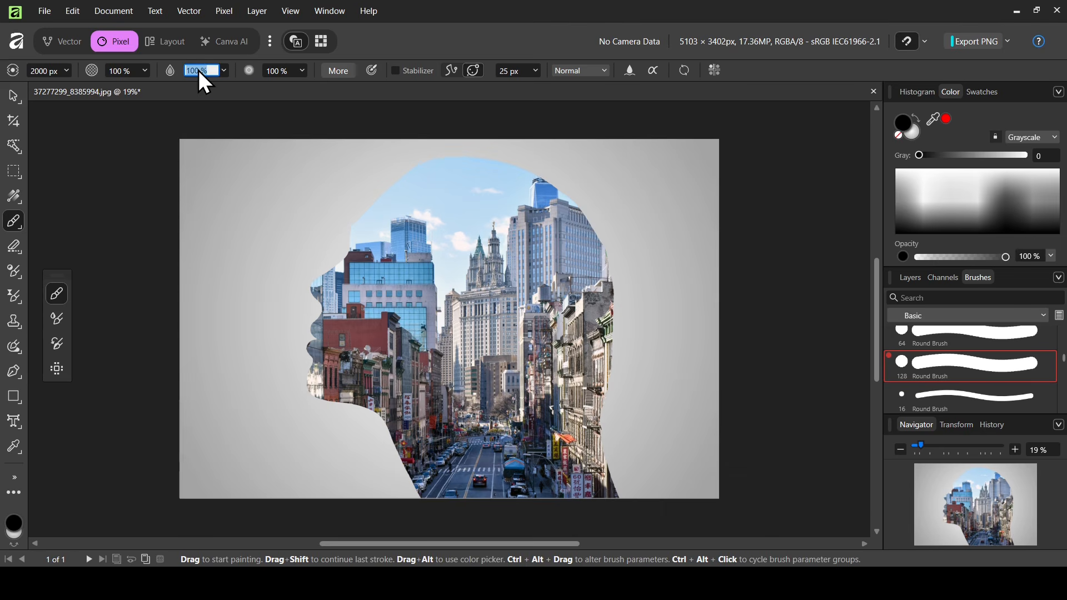
type("20")
left_click(282, 70)
type("20")
left_click(913, 279)
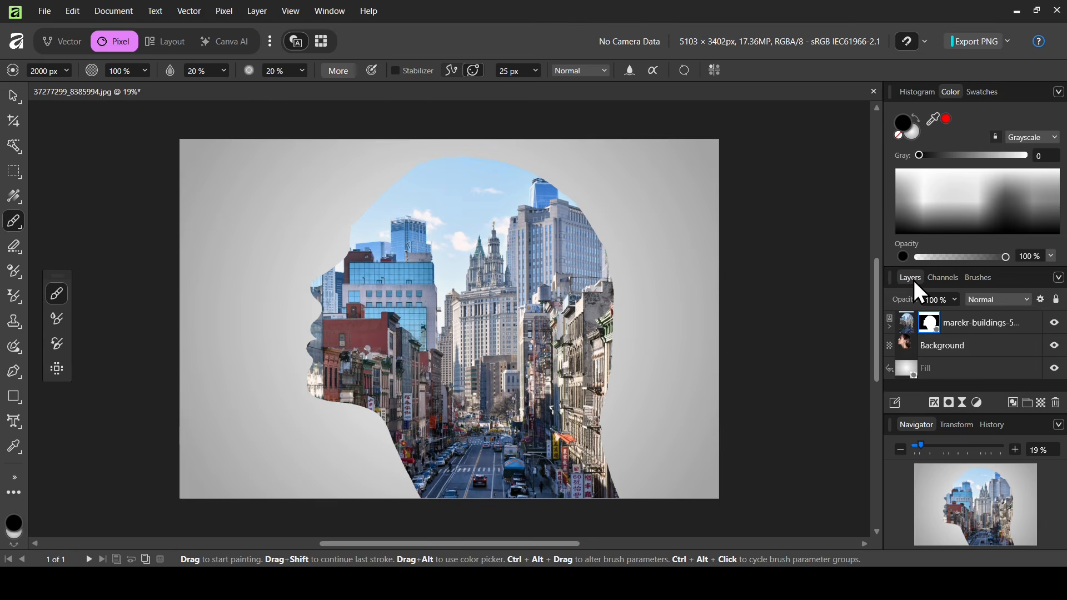
left_click(934, 326)
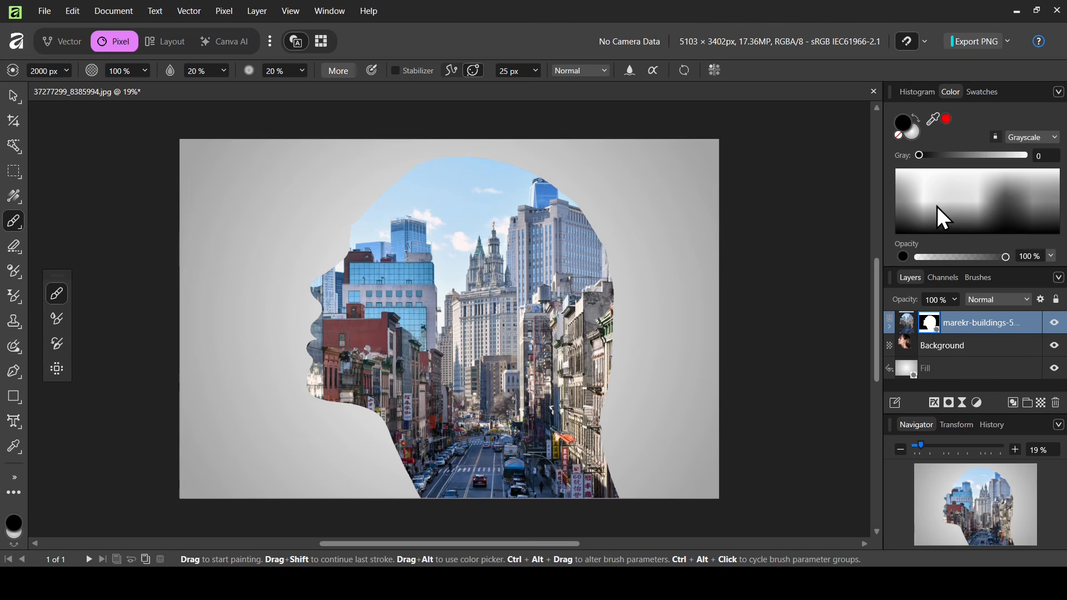
Toggle the masked city photo layer's visibility to examine the portrait beneath it.
left_click(442, 170)
key("ctrl+z")
left_click_drag(952, 190, 952, 275)
left_click(416, 244)
left_click(1055, 323)
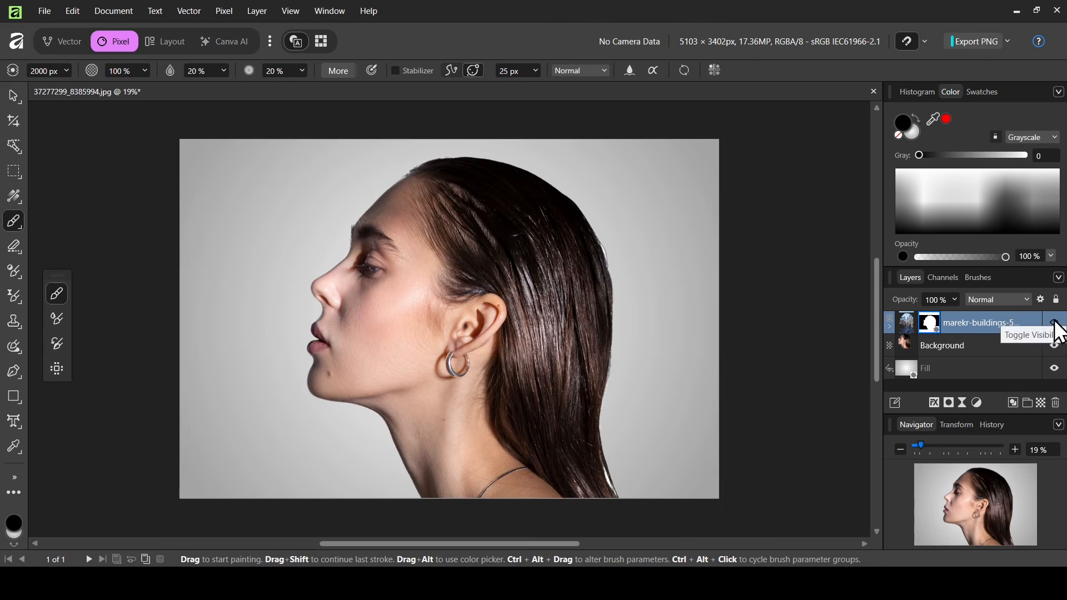
left_click(1055, 323)
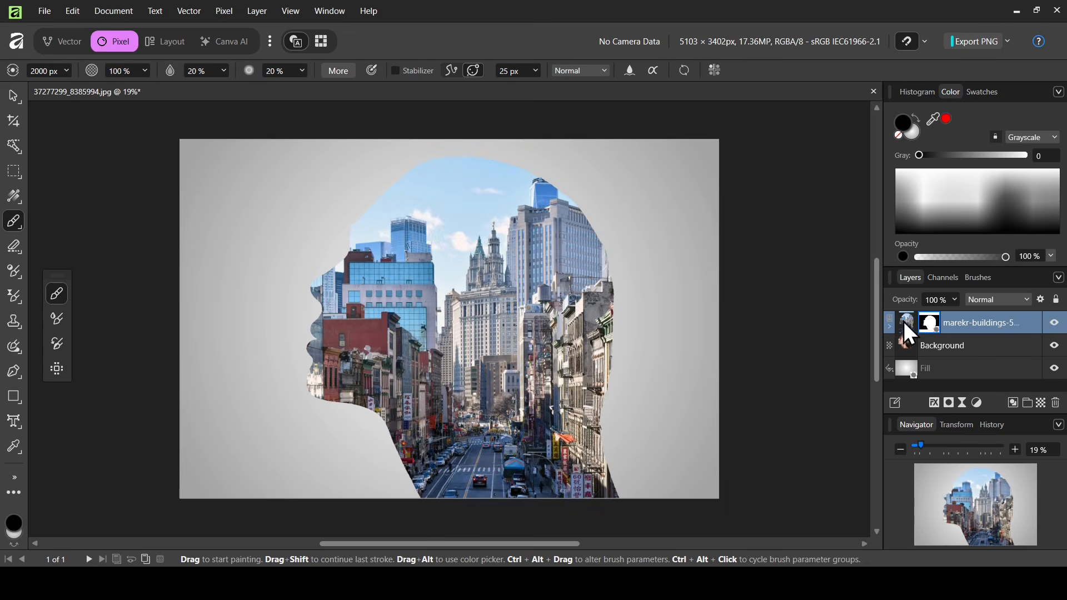
Paint black on the city photo's mask over the face and front hairline to blend the woman's features into the city.
mouse_move(377, 172)
left_mouse_down()
mouse_move(328, 210)
mouse_move(285, 334)
mouse_move(312, 399)
mouse_move(381, 167)
mouse_move(448, 143)
mouse_move(323, 333)
mouse_move(365, 233)
mouse_move(536, 107)
mouse_move(648, 334)
mouse_move(595, 178)
mouse_move(409, 216)
mouse_move(311, 412)
mouse_move(348, 255)
mouse_move(297, 297)
mouse_move(569, 419)
left_mouse_up()
mouse_move(354, 373)
left_mouse_down()
mouse_move(418, 279)
mouse_move(448, 266)
left_mouse_up()
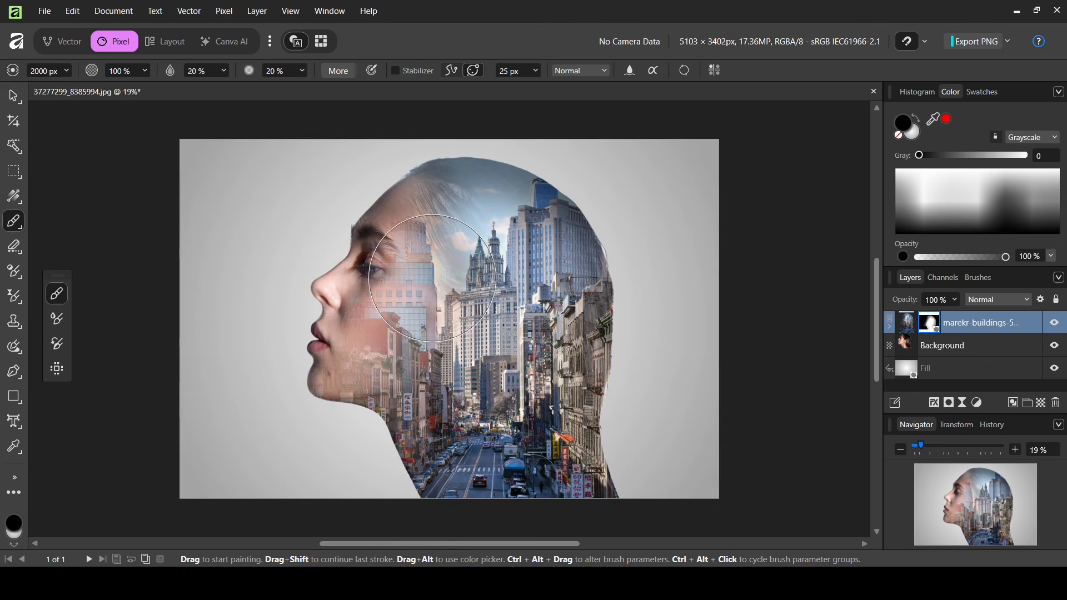
mouse_move(466, 204)
left_mouse_down()
mouse_move(433, 251)
mouse_move(439, 218)
left_mouse_up()
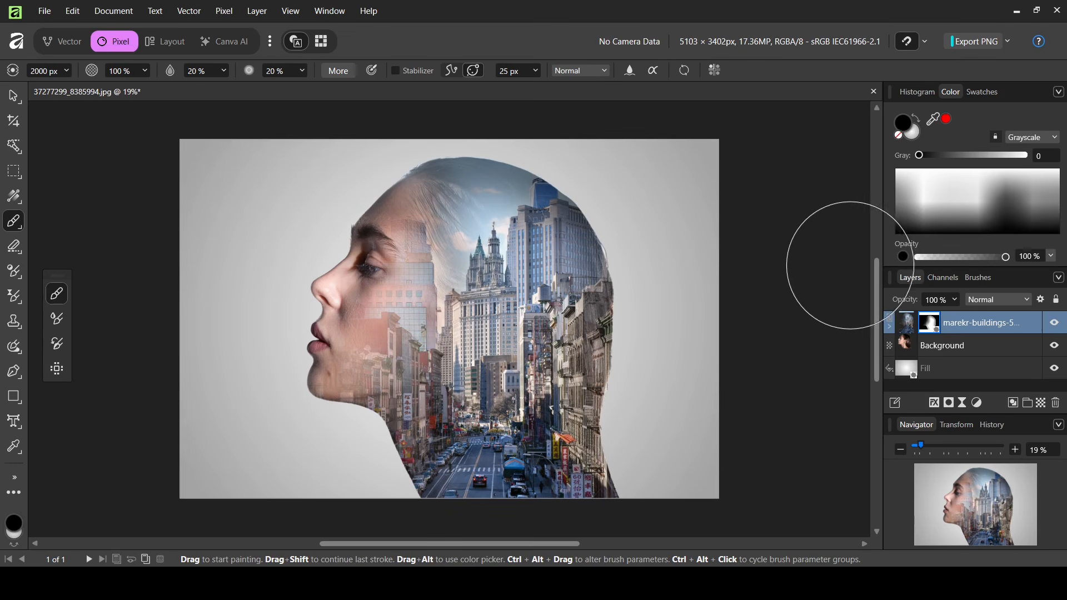
Add a Gradient Map adjustment above the city photo and delete its green middle stop.
left_click(979, 404)
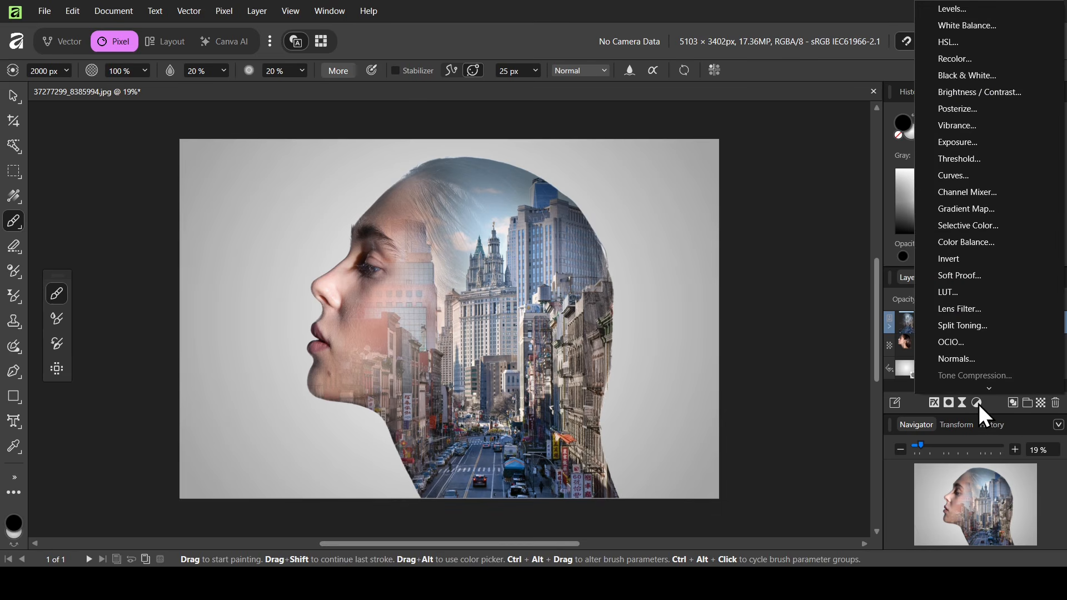
left_click(982, 214)
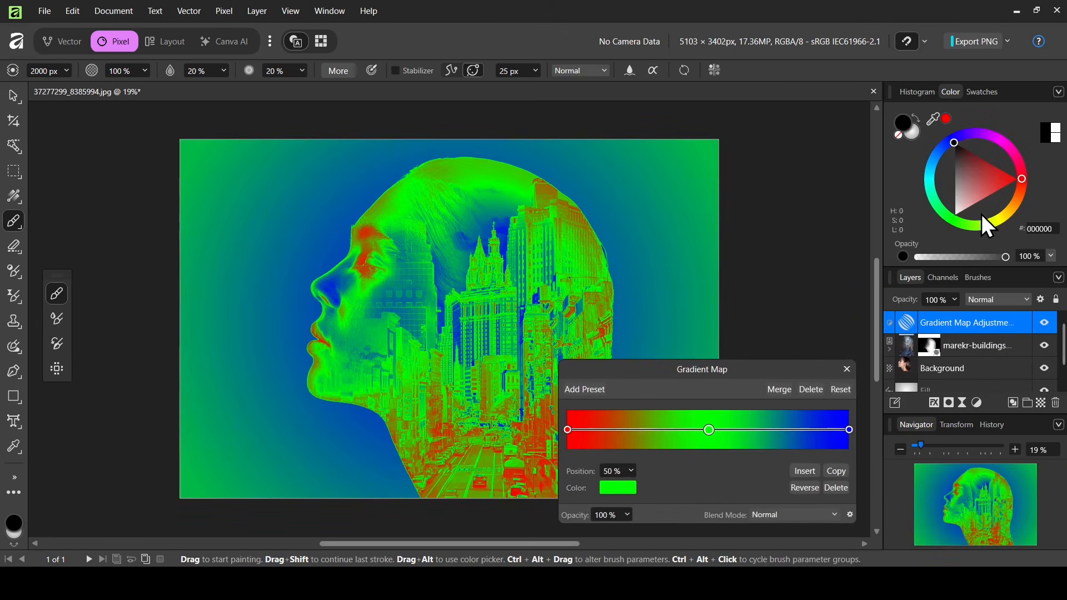
left_click_drag(779, 369, 920, 233)
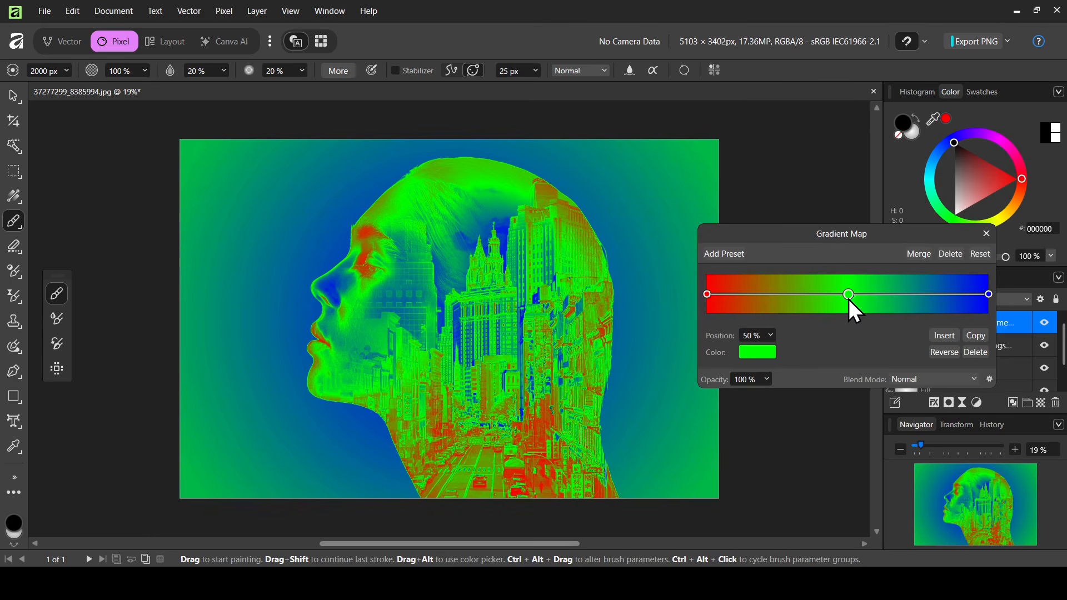
left_click(977, 353)
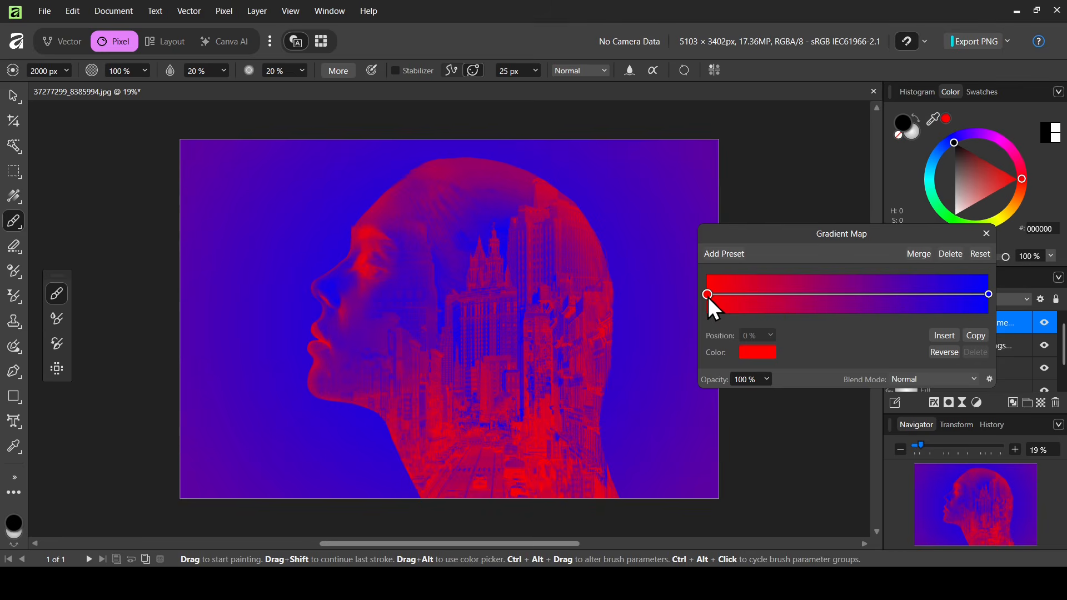
Set the gradient map's 0% stop to a dark navy blue, about #00124D.
left_click(758, 353)
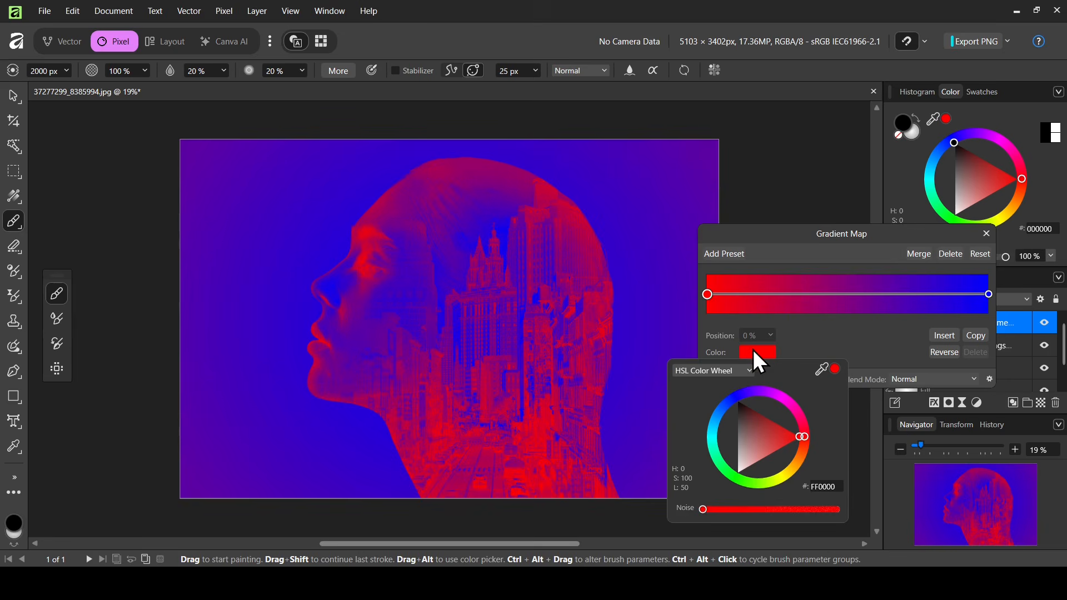
left_click(730, 406)
left_click(749, 445)
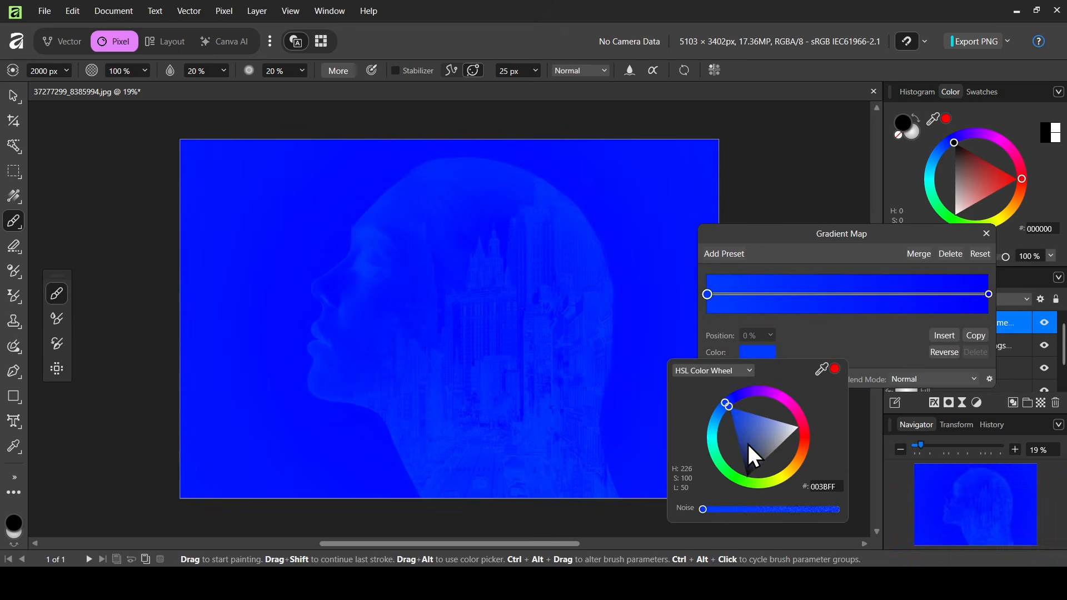
left_click(741, 456)
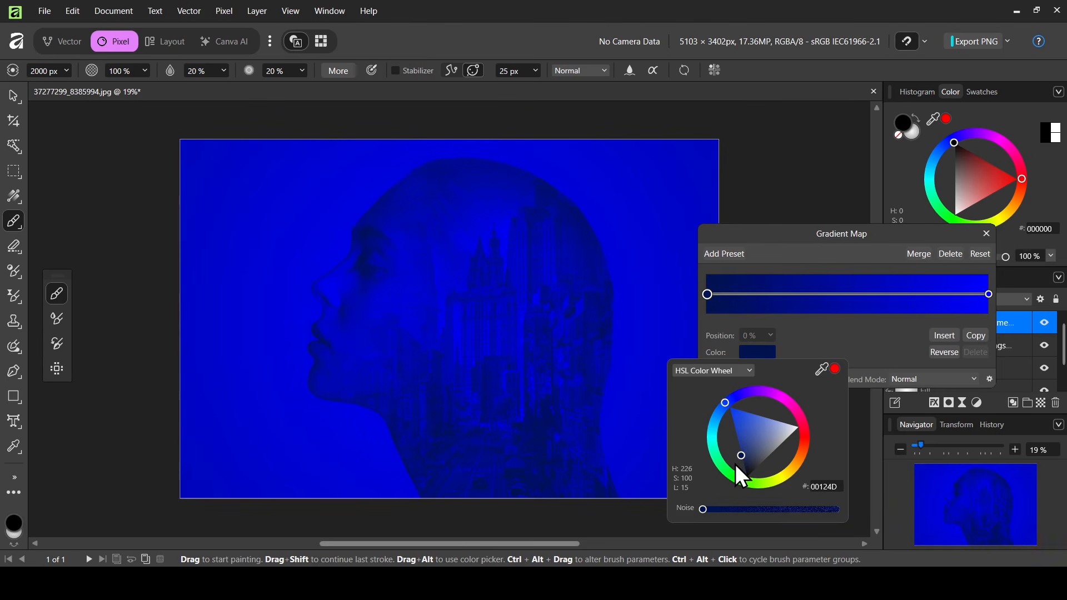
left_click_drag(735, 468, 733, 465)
left_click(829, 327)
Set the gradient map's 100% stop to the light peach colour #FFDBBB and close the adjustment's settings.
left_click(991, 295)
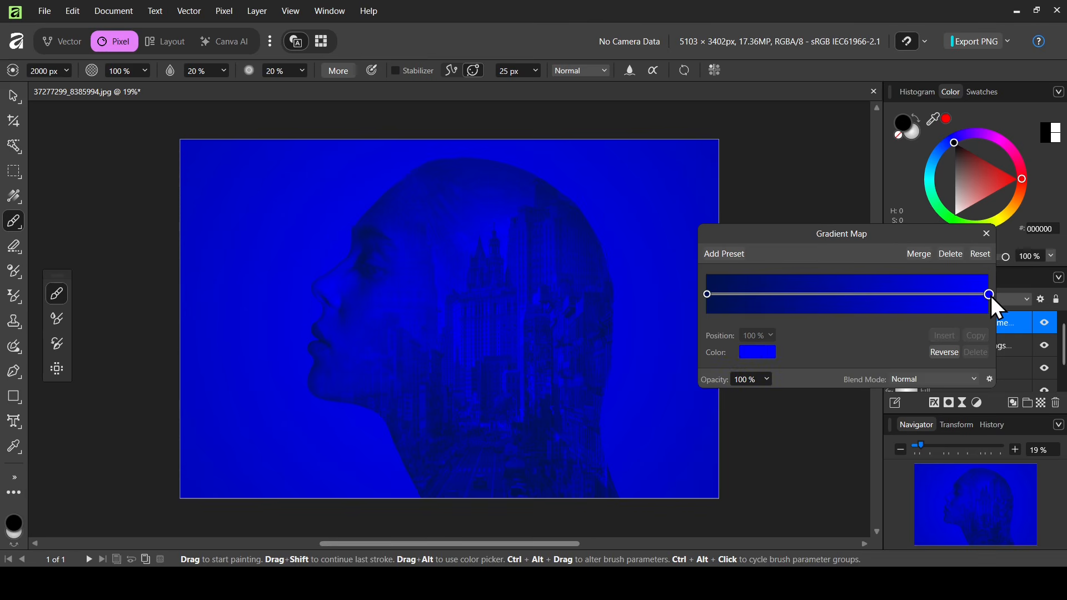
left_click(760, 356)
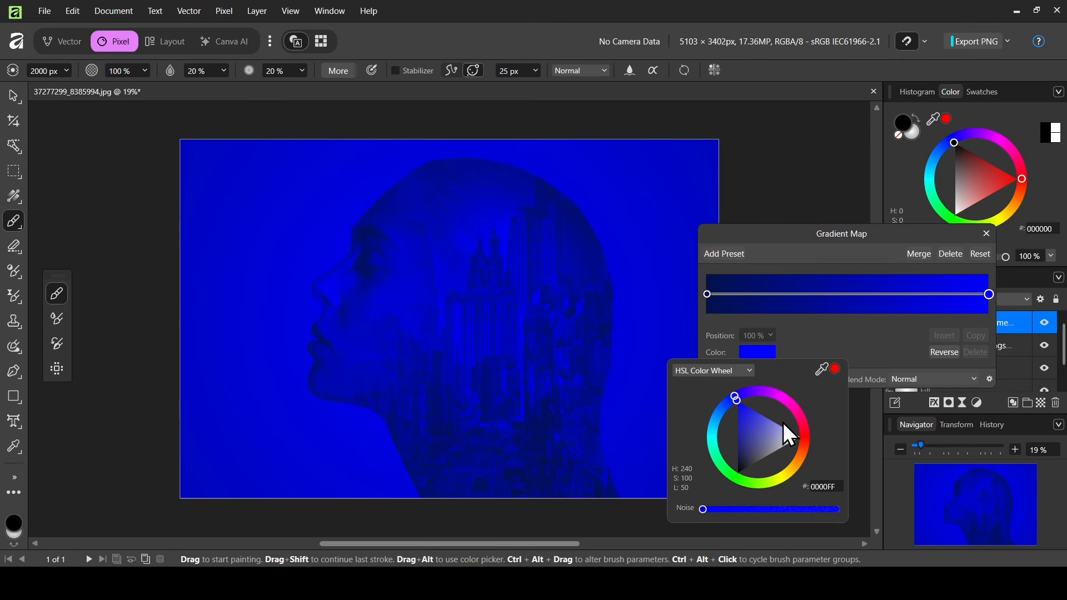
mouse_move(796, 465)
left_mouse_down()
mouse_move(737, 460)
mouse_move(804, 447)
mouse_move(799, 467)
mouse_move(752, 453)
mouse_move(776, 462)
mouse_move(753, 470)
mouse_move(752, 449)
mouse_move(742, 460)
left_mouse_up()
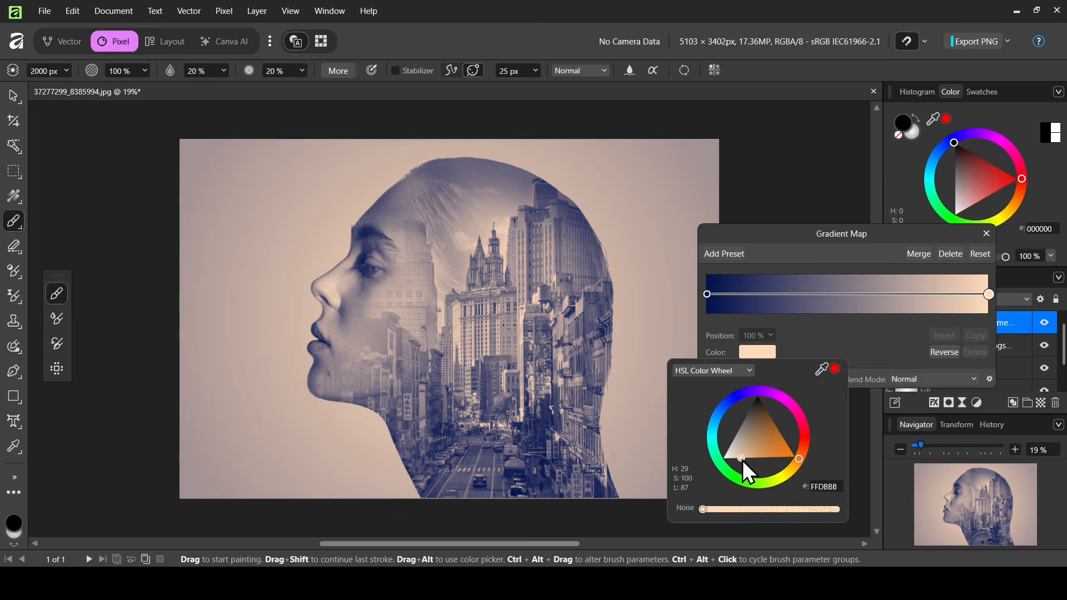
left_click(862, 330)
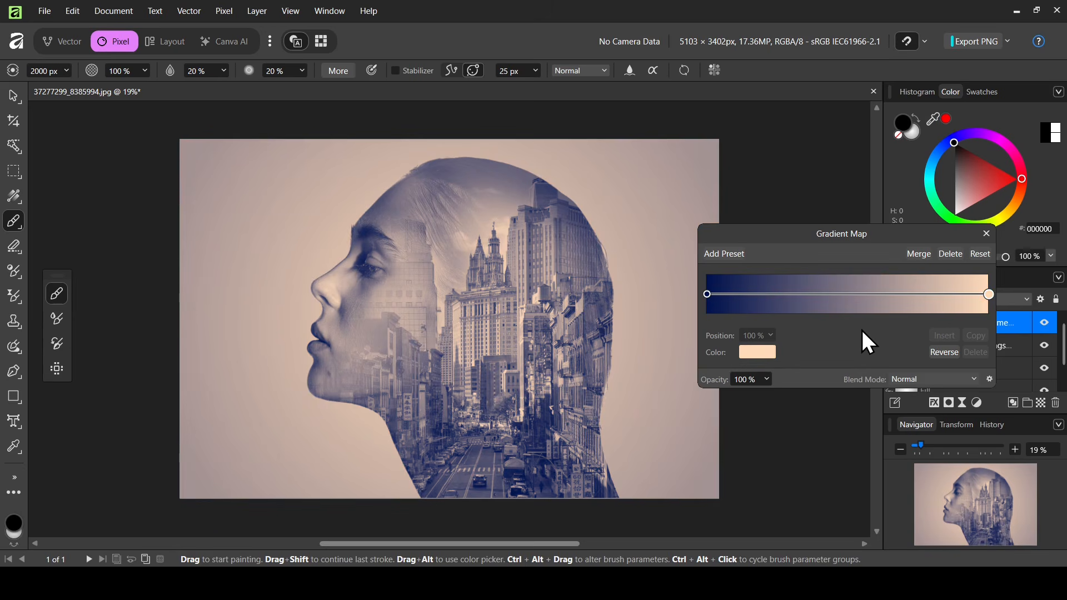
left_click(986, 234)
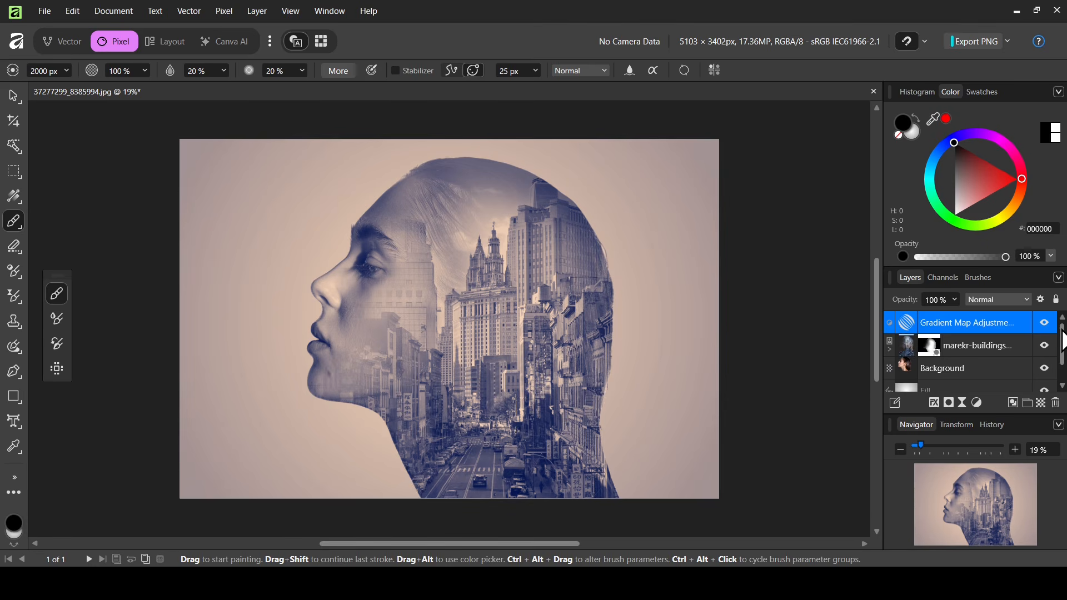
left_click_drag(1062, 329, 1060, 368)
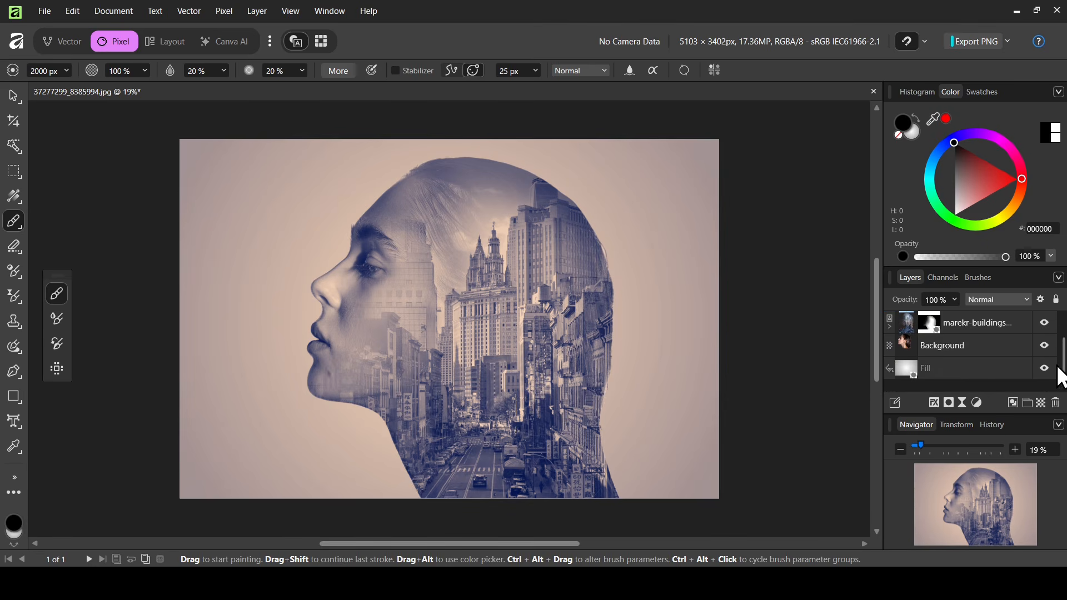
Group all the layers, from the gradient map down to the fill, and switch the group off and on to check it.
left_click(912, 372, "shift")
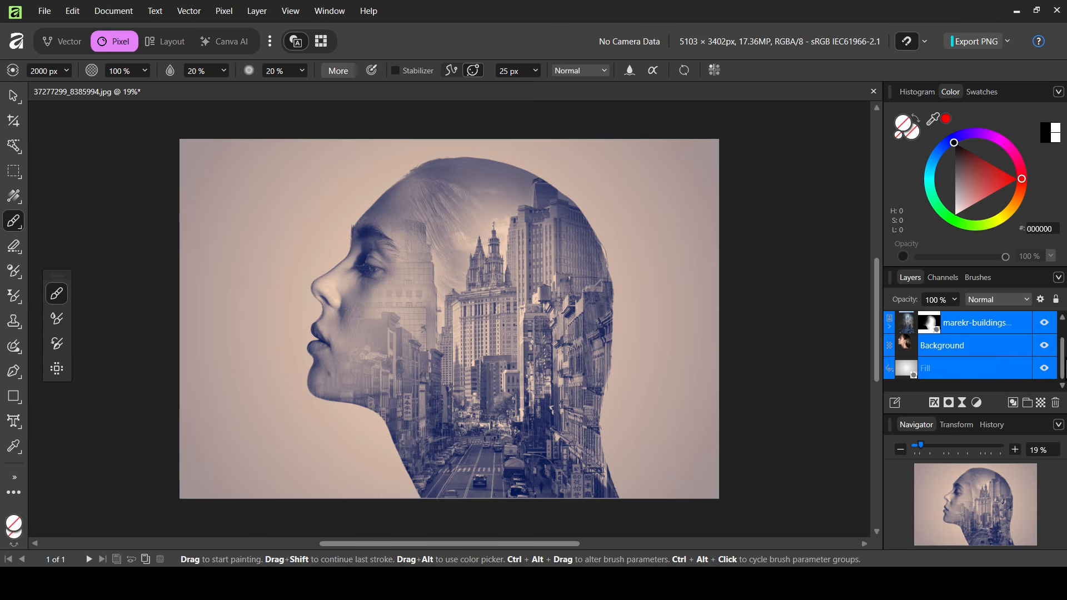
left_click(1062, 328)
left_click_drag(1062, 328, 1062, 361)
left_click(1029, 402)
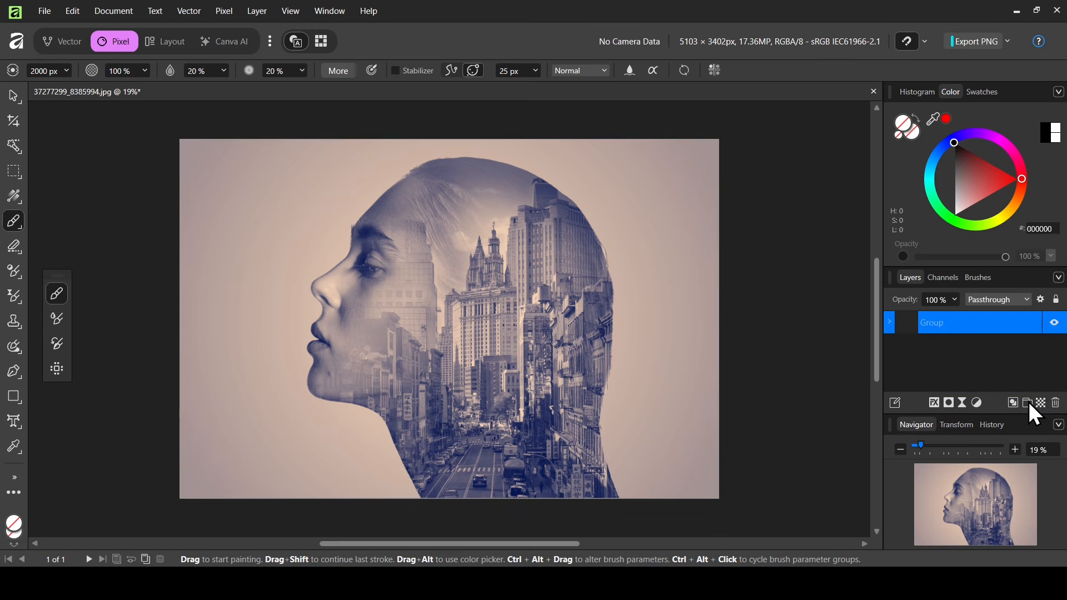
left_click(1054, 322)
left_click(1055, 322)
Add a Brightness / Contrast adjustment above the group with contrast at 25% and close its settings.
left_click_drag(921, 447, 918, 447)
left_click(1043, 449)
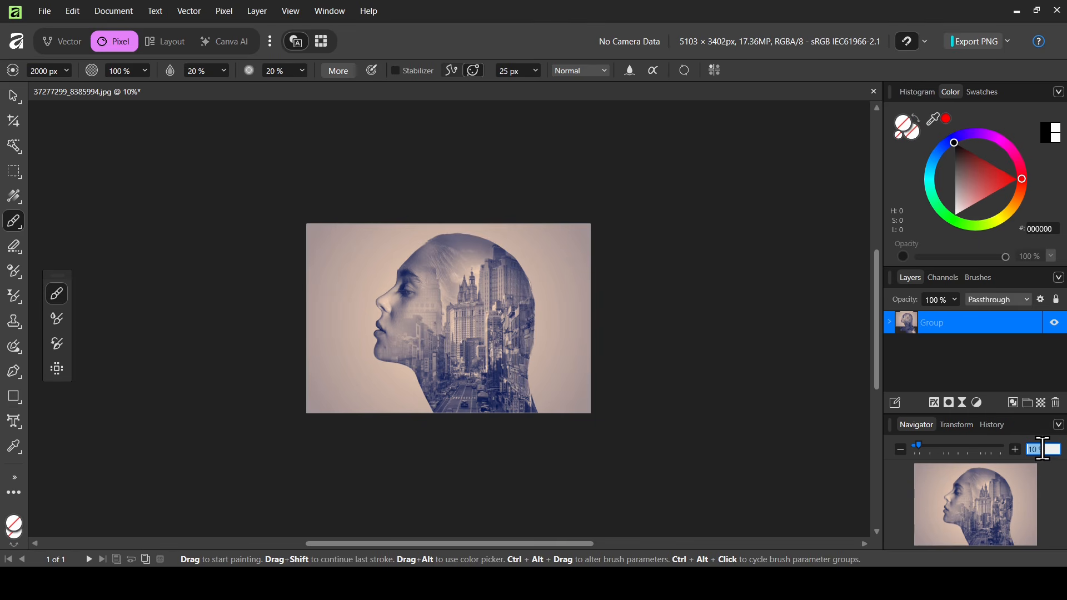
type("21")
key("Return")
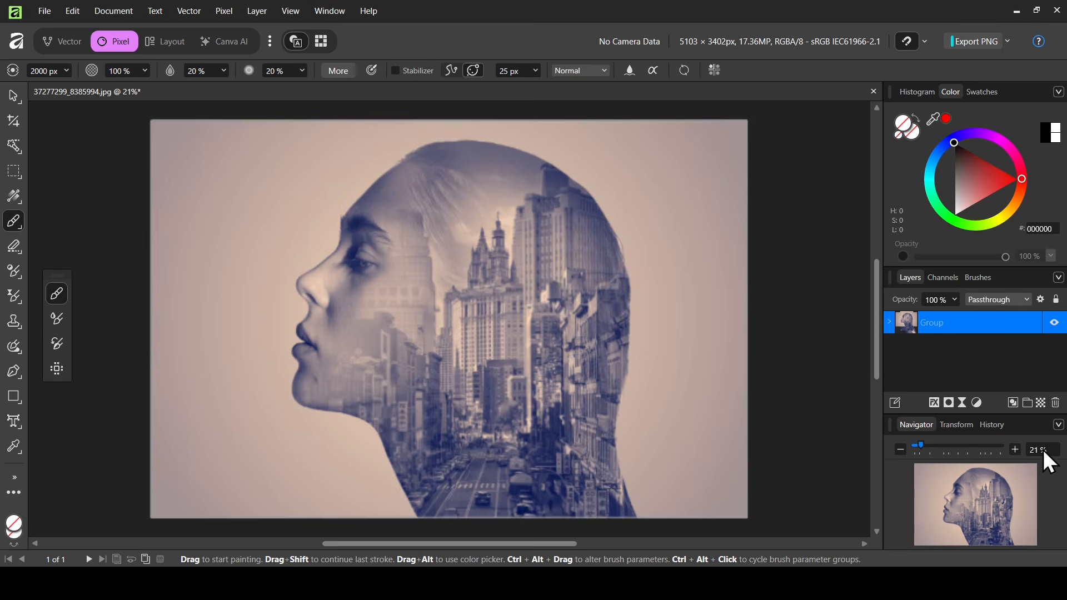
left_click(980, 402)
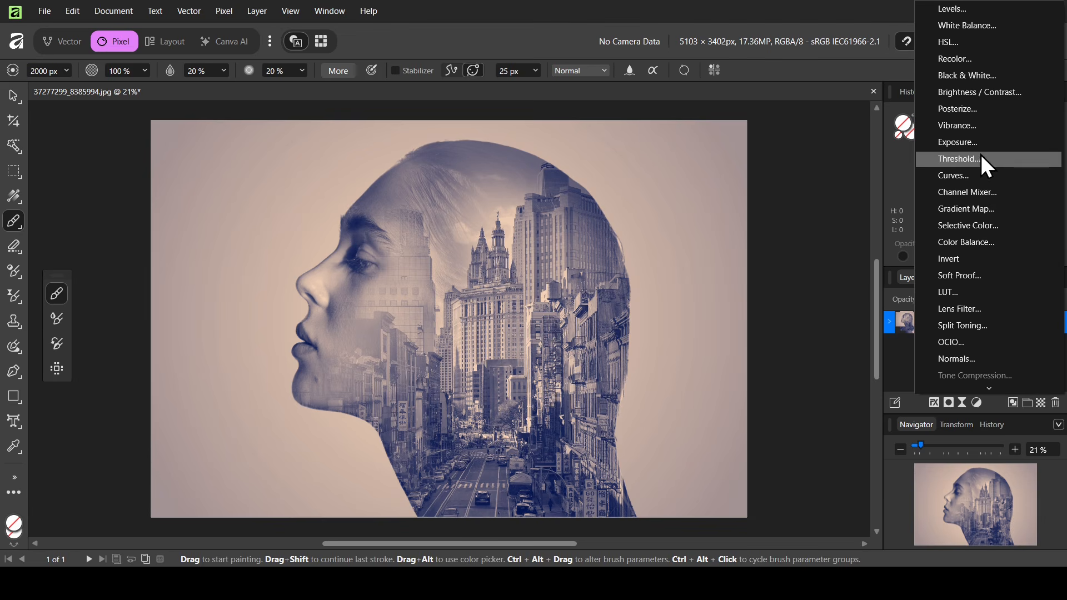
left_click(1004, 92)
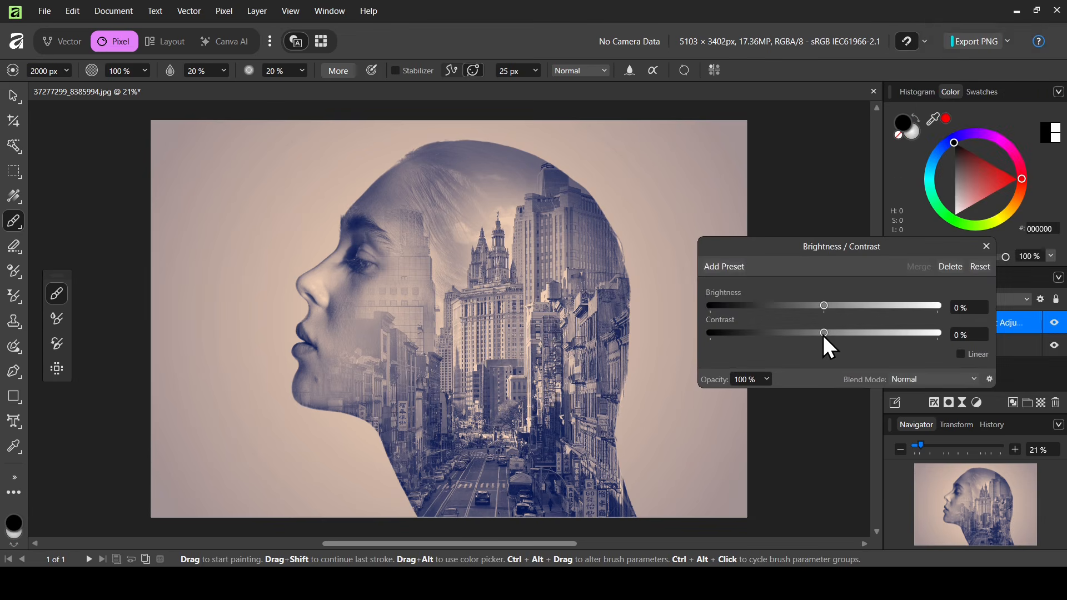
left_click_drag(832, 335, 856, 336)
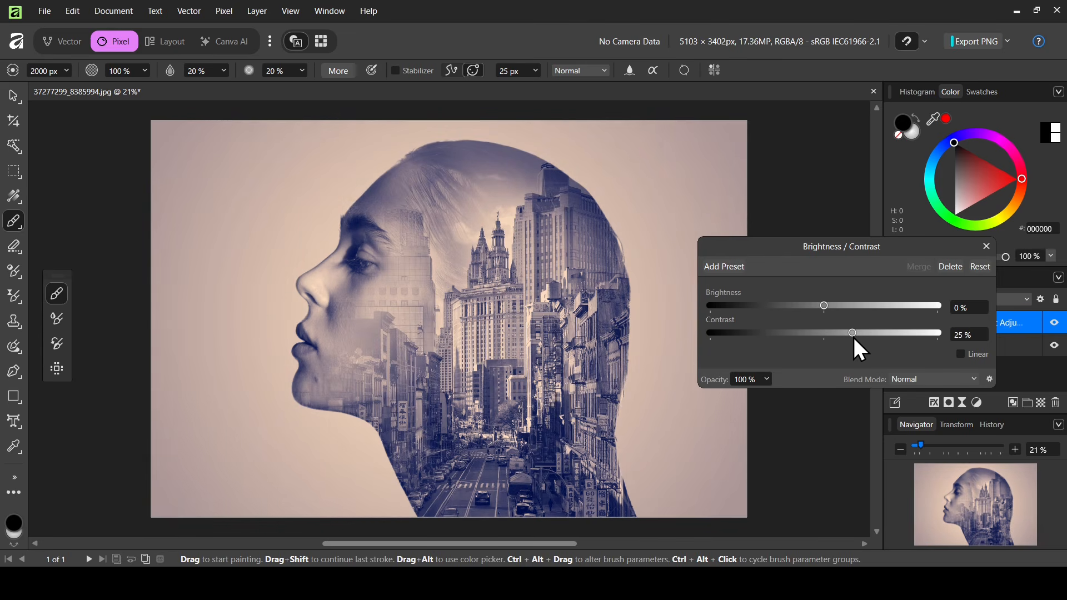
left_click(987, 246)
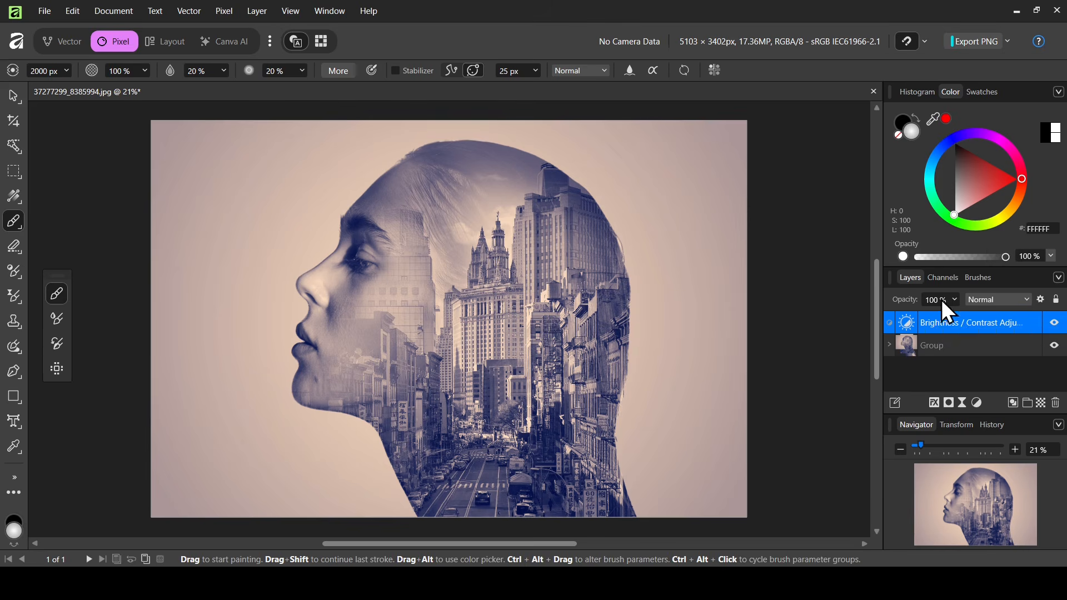
Add a live Unsharp Mask filter above the Brightness / Contrast adjustment with a 3.5 px radius and close its settings.
left_click(962, 405)
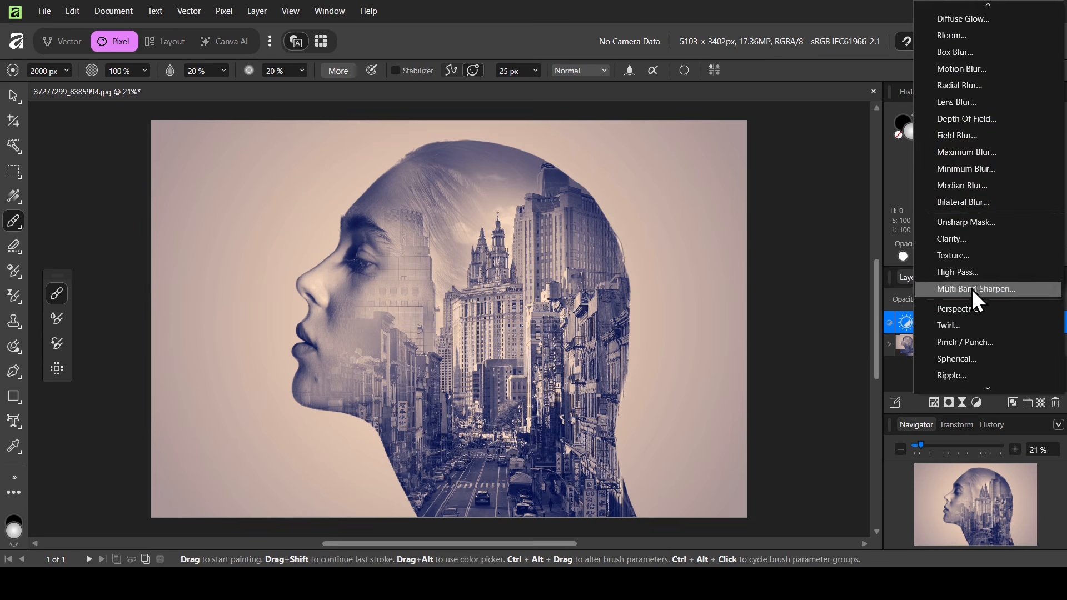
left_click(978, 223)
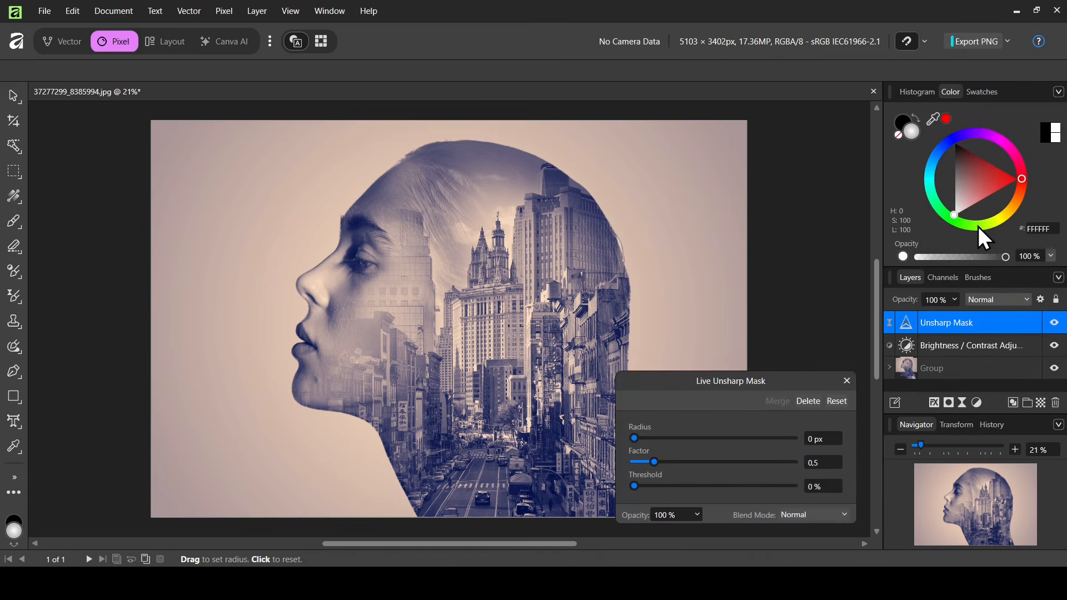
left_click_drag(782, 385, 904, 203)
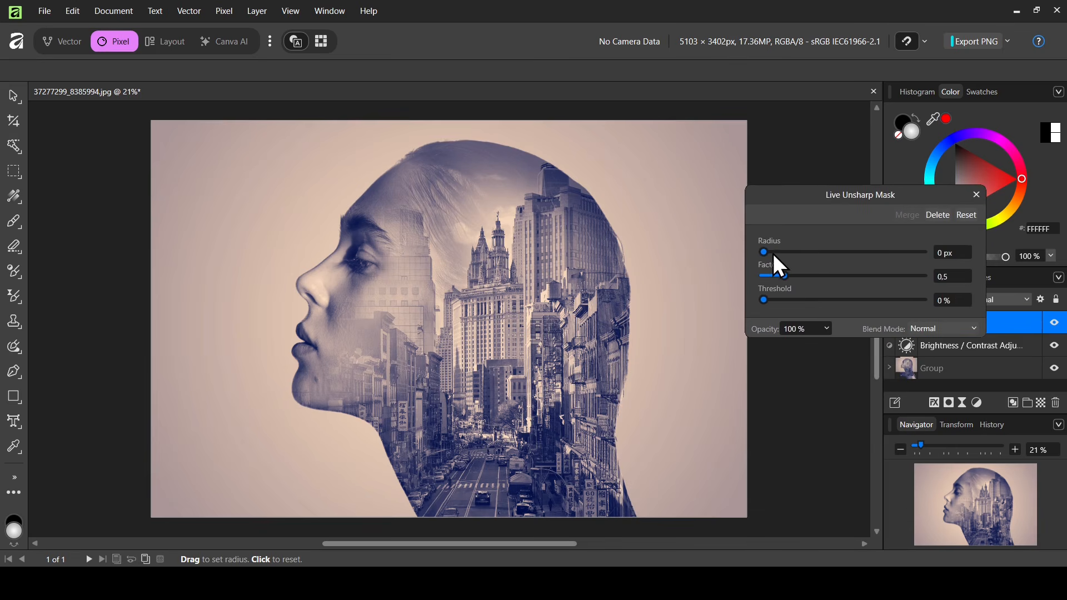
left_click_drag(763, 254, 773, 254)
left_click_drag(921, 445, 934, 445)
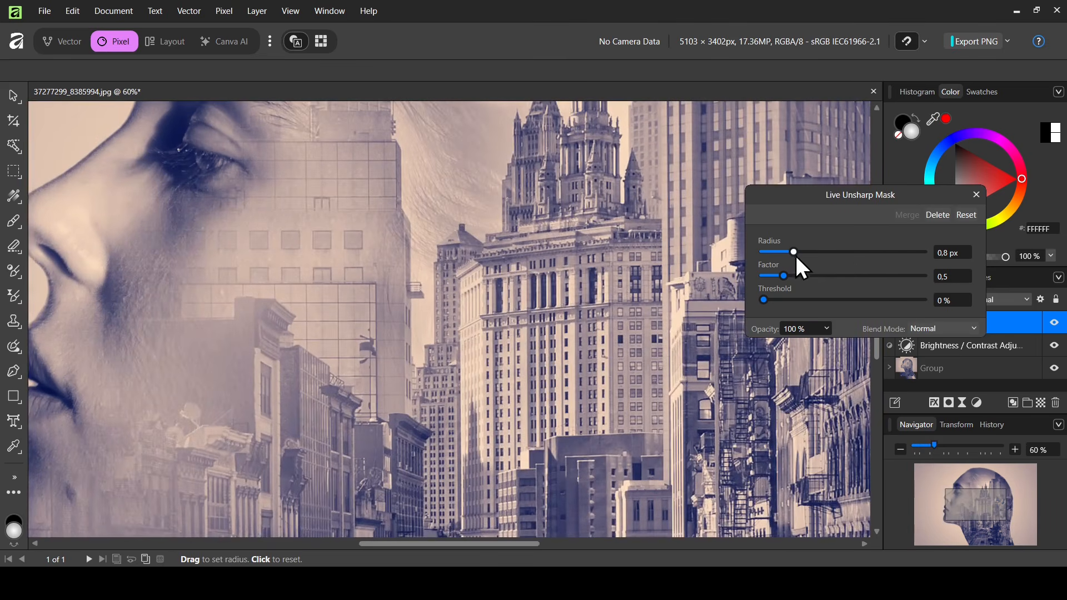
left_click_drag(794, 254, 839, 269)
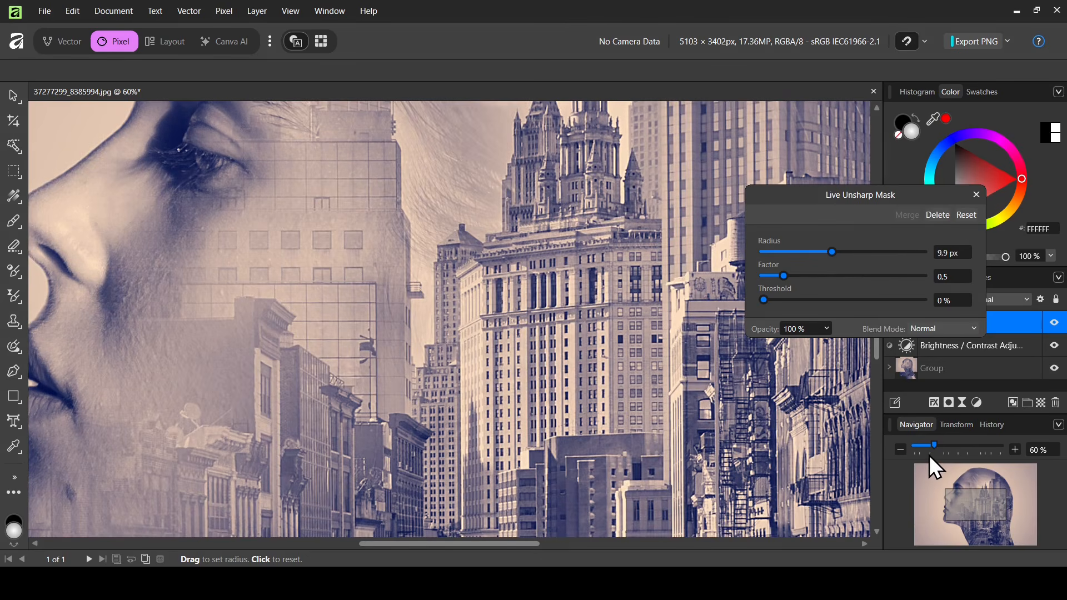
left_click_drag(928, 451, 924, 451)
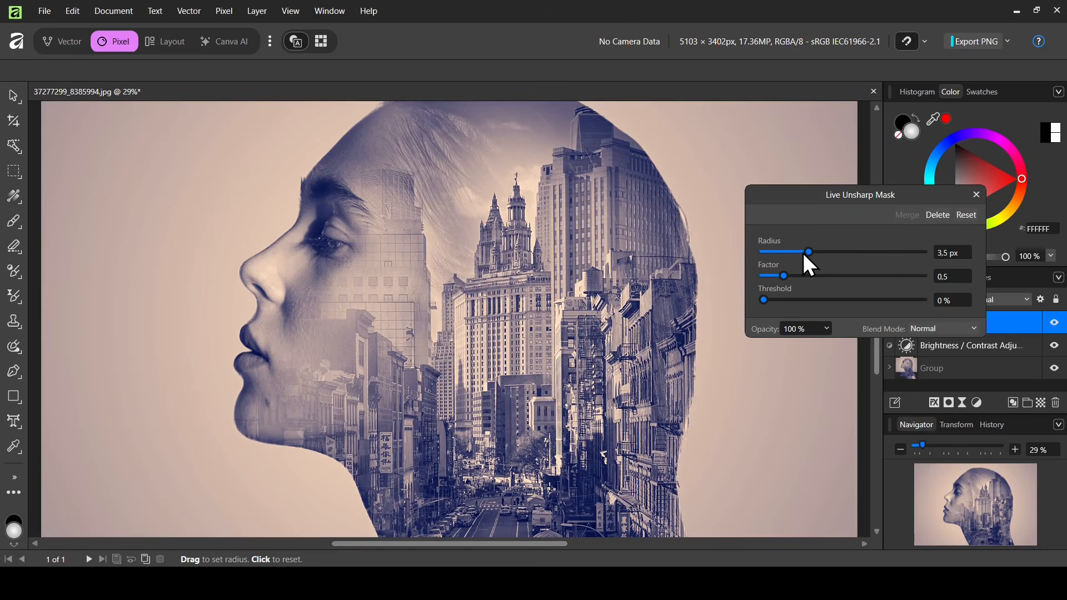
left_click(976, 195)
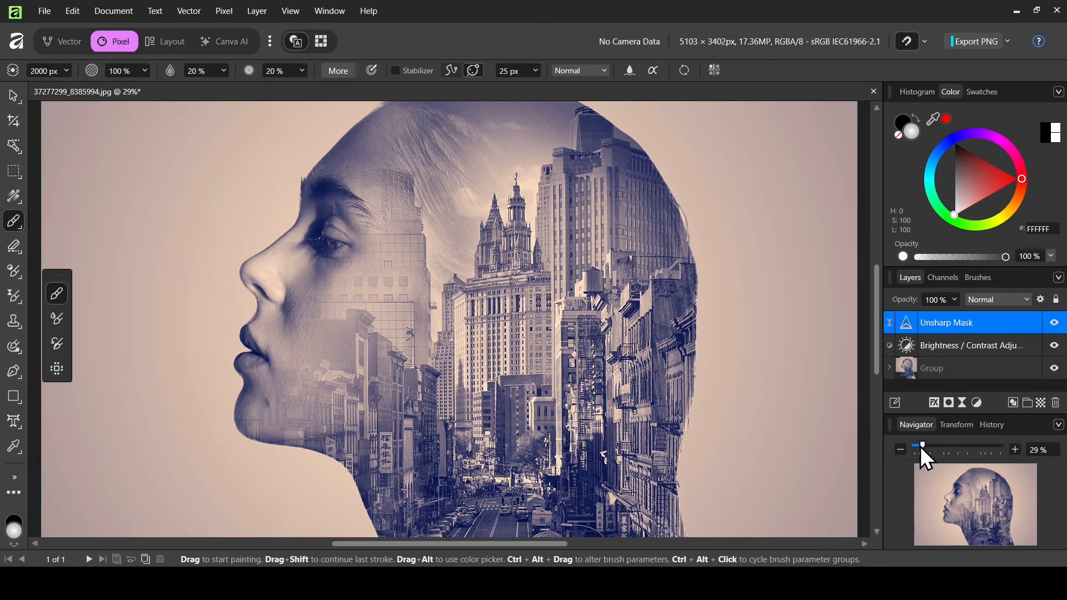
left_click_drag(922, 447, 920, 448)
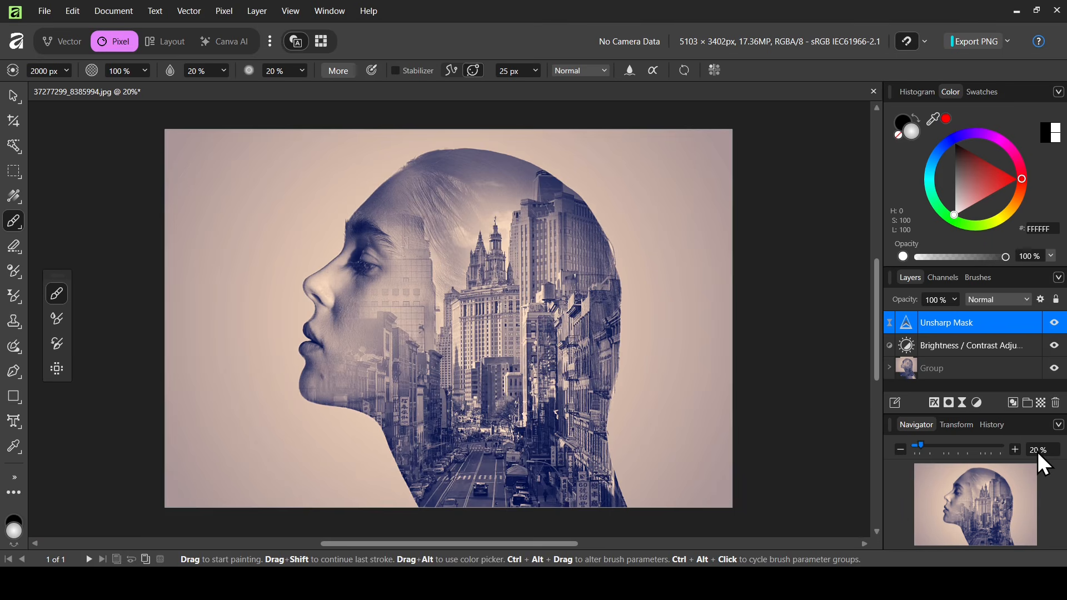